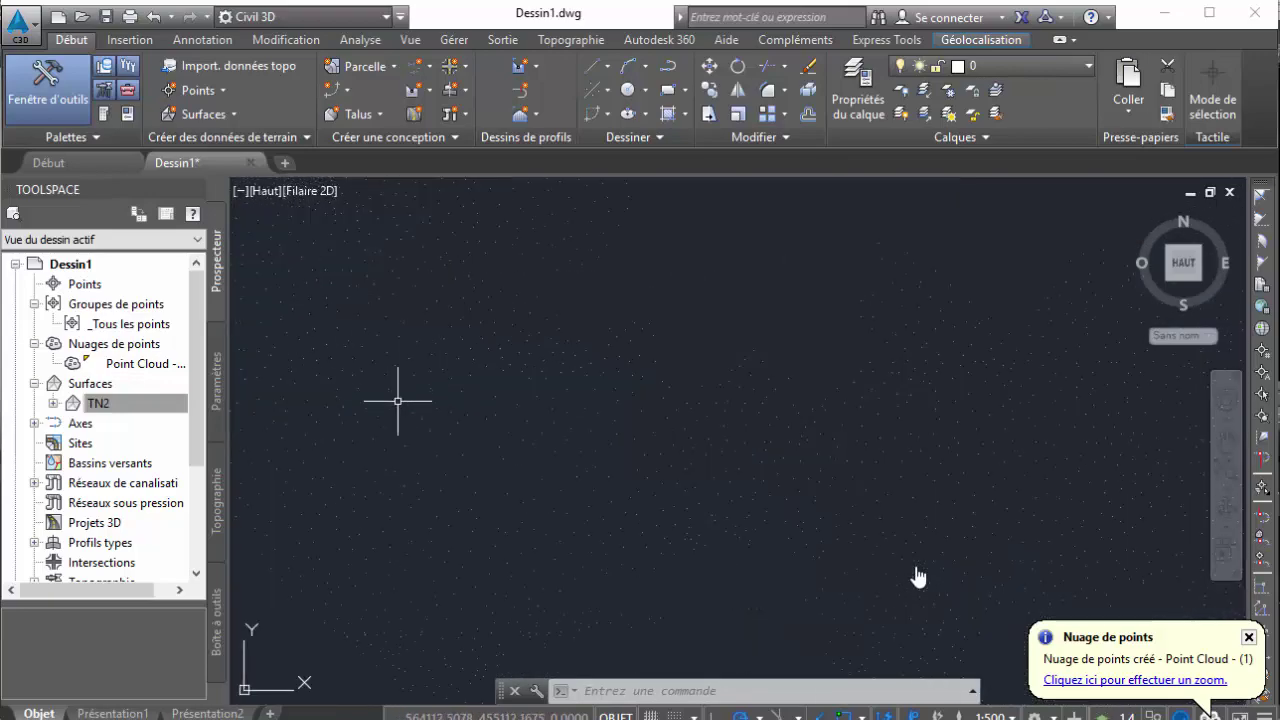
Browse the Prospector tree through the points collection and the Surfaces collection listing TN2
left_click(98, 403)
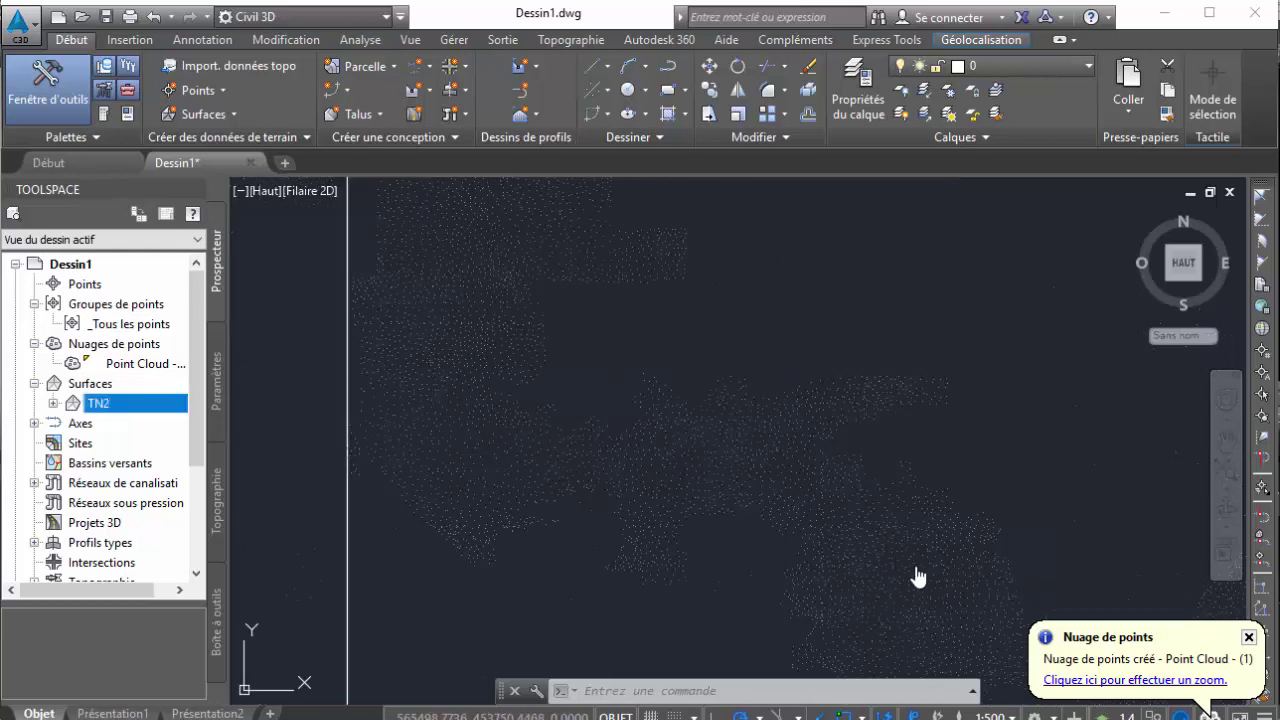
left_click(84, 284)
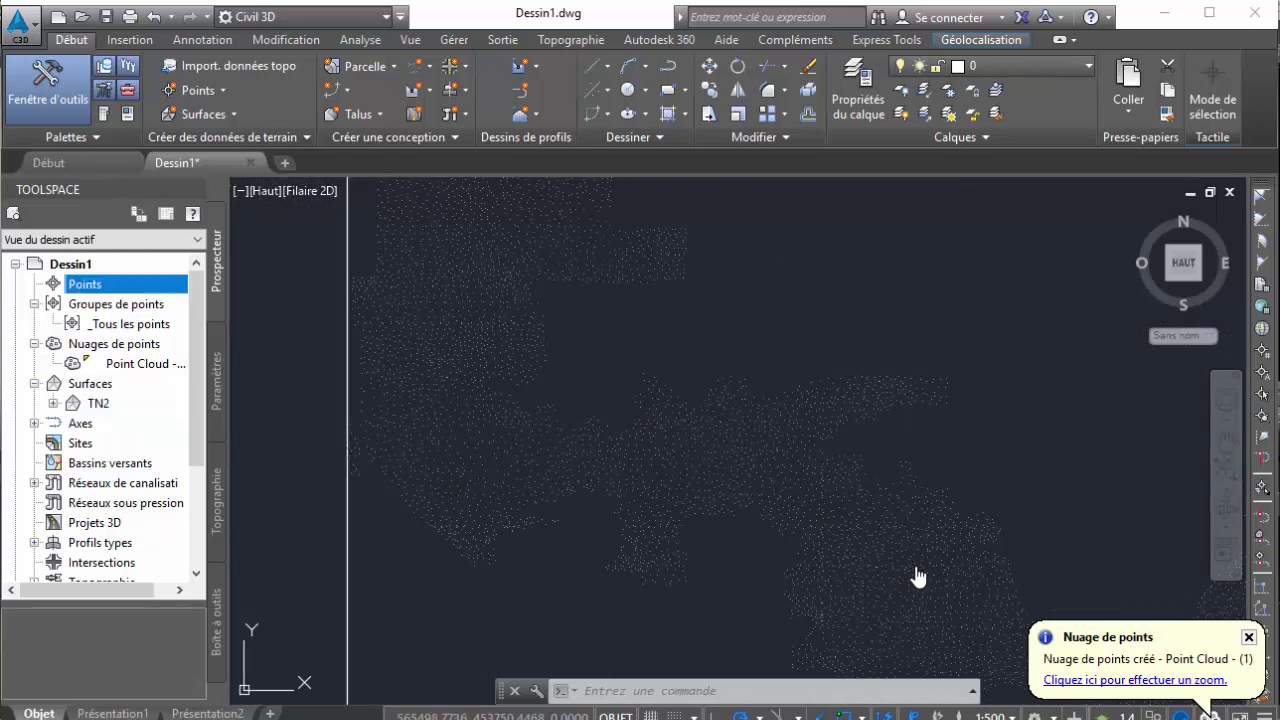
scroll(686, 382, "down", 2)
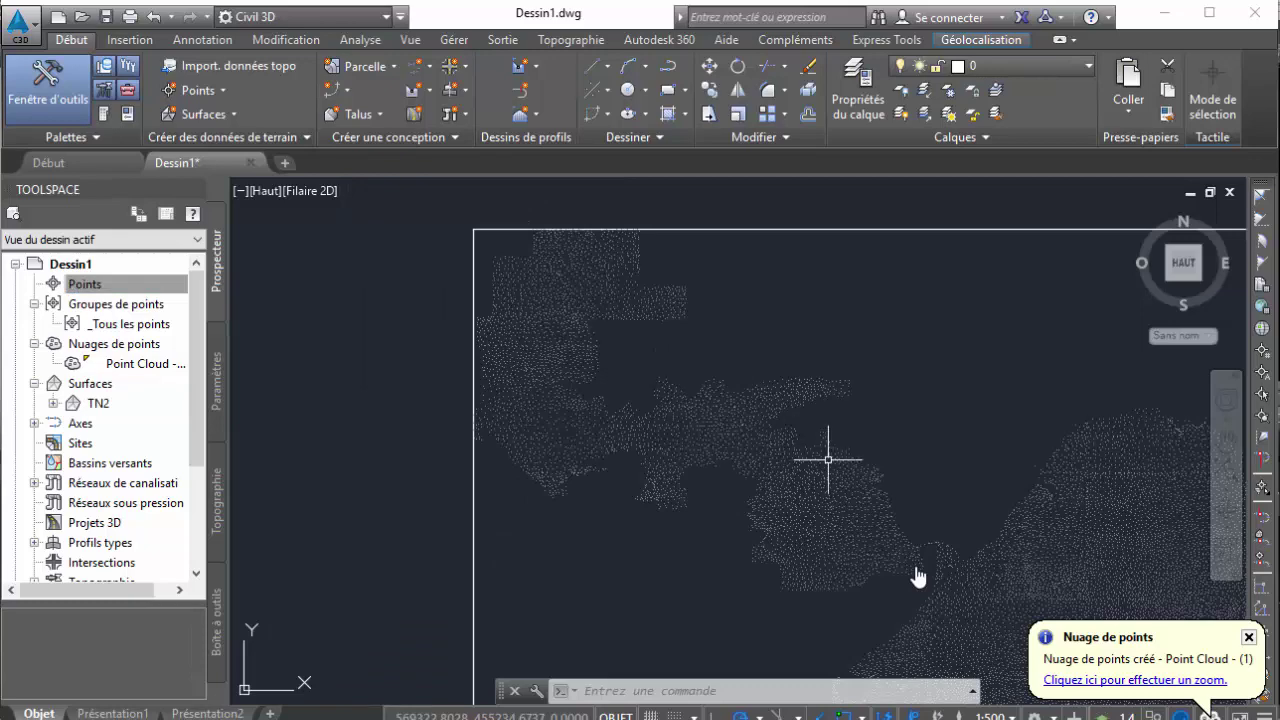
scroll(829, 449, "up", 2)
scroll(814, 406, "up", 2)
scroll(743, 352, "down", 4)
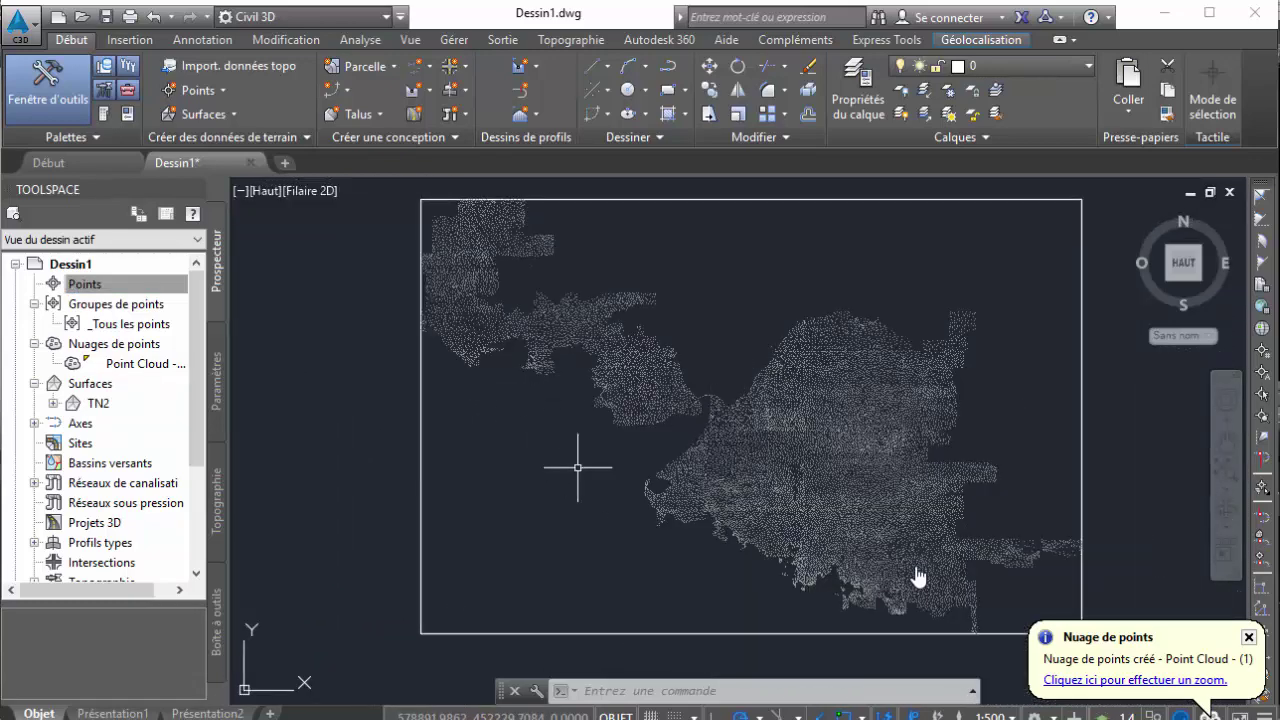
scroll(838, 455, "up", 2)
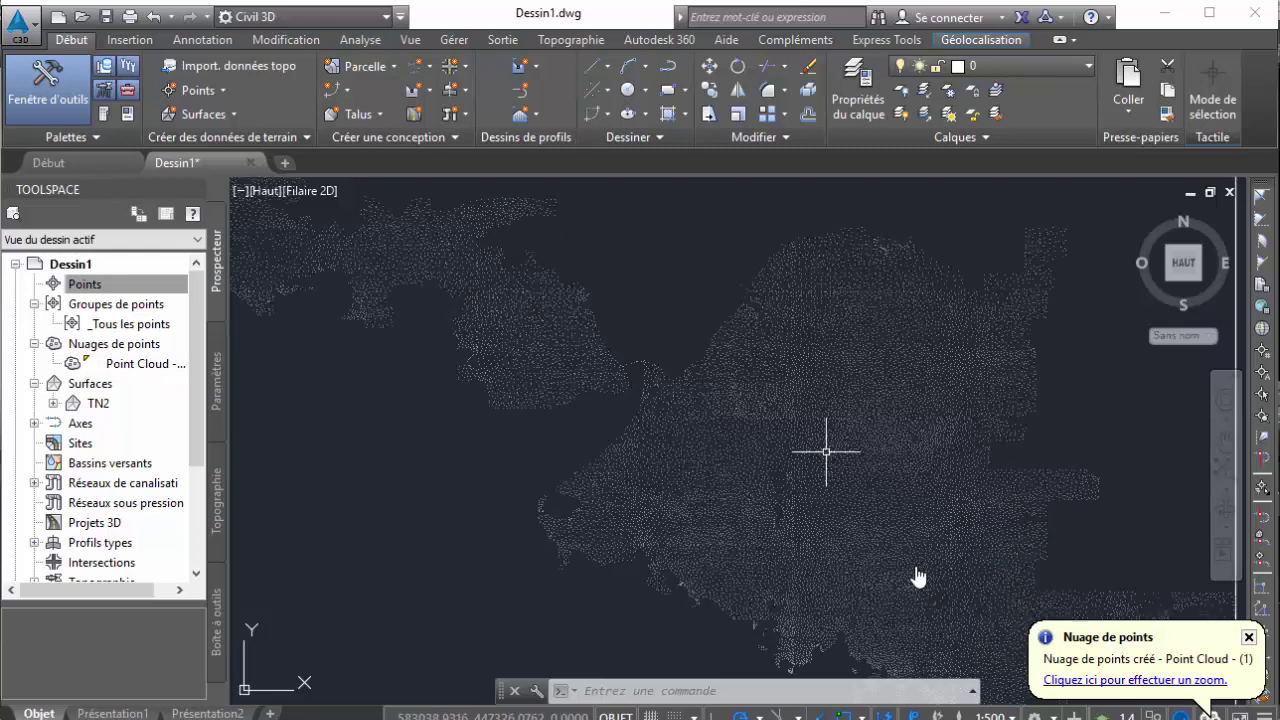
scroll(826, 443, "down", 2)
left_click(85, 284)
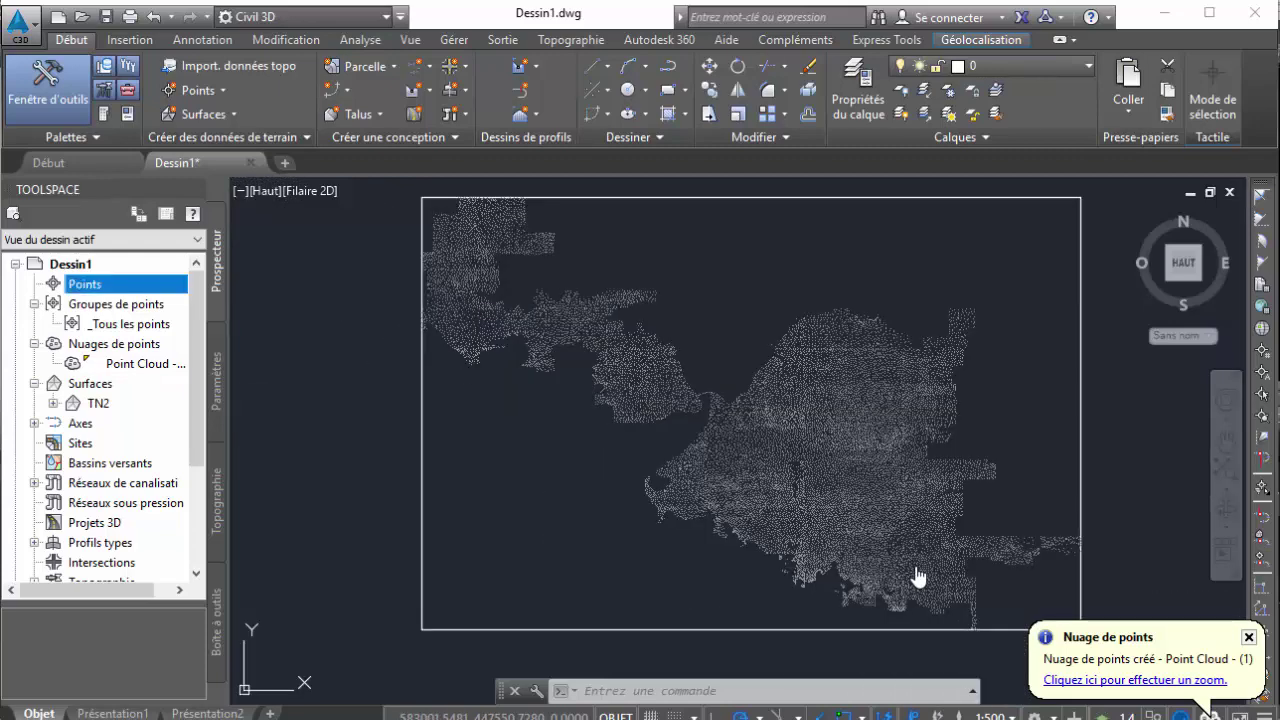
left_click(90, 383)
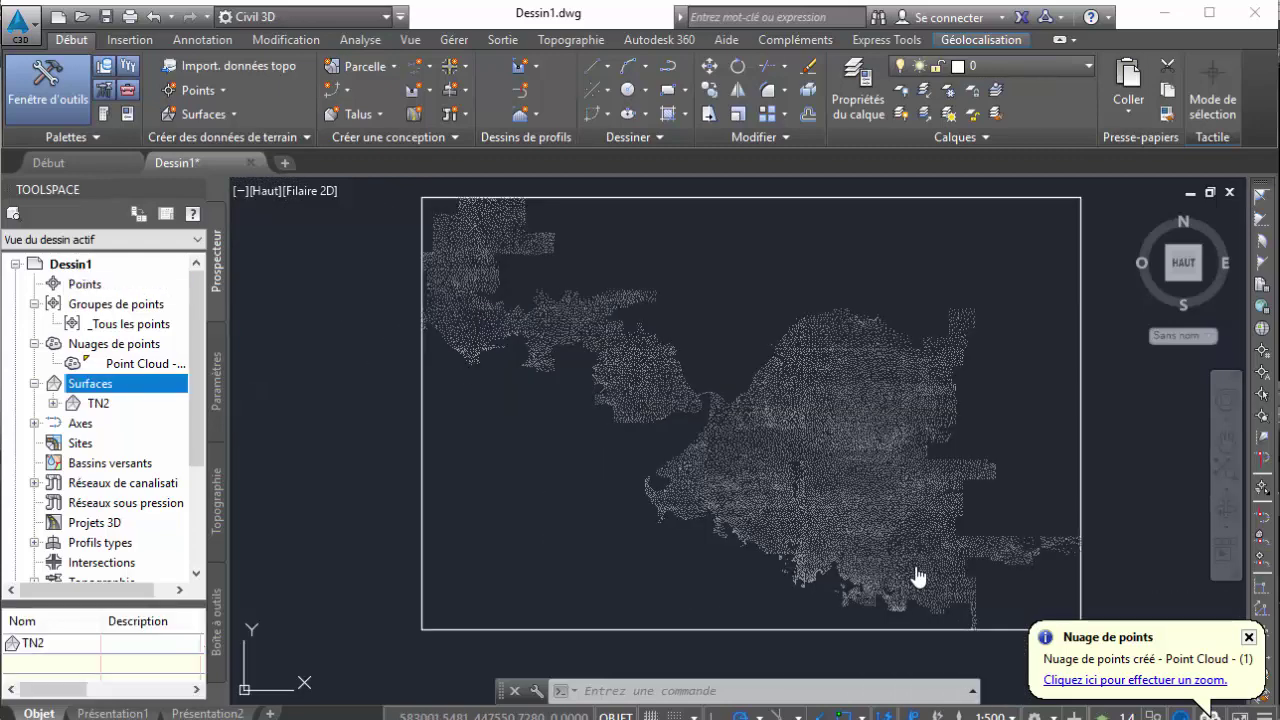
right_click(110, 391)
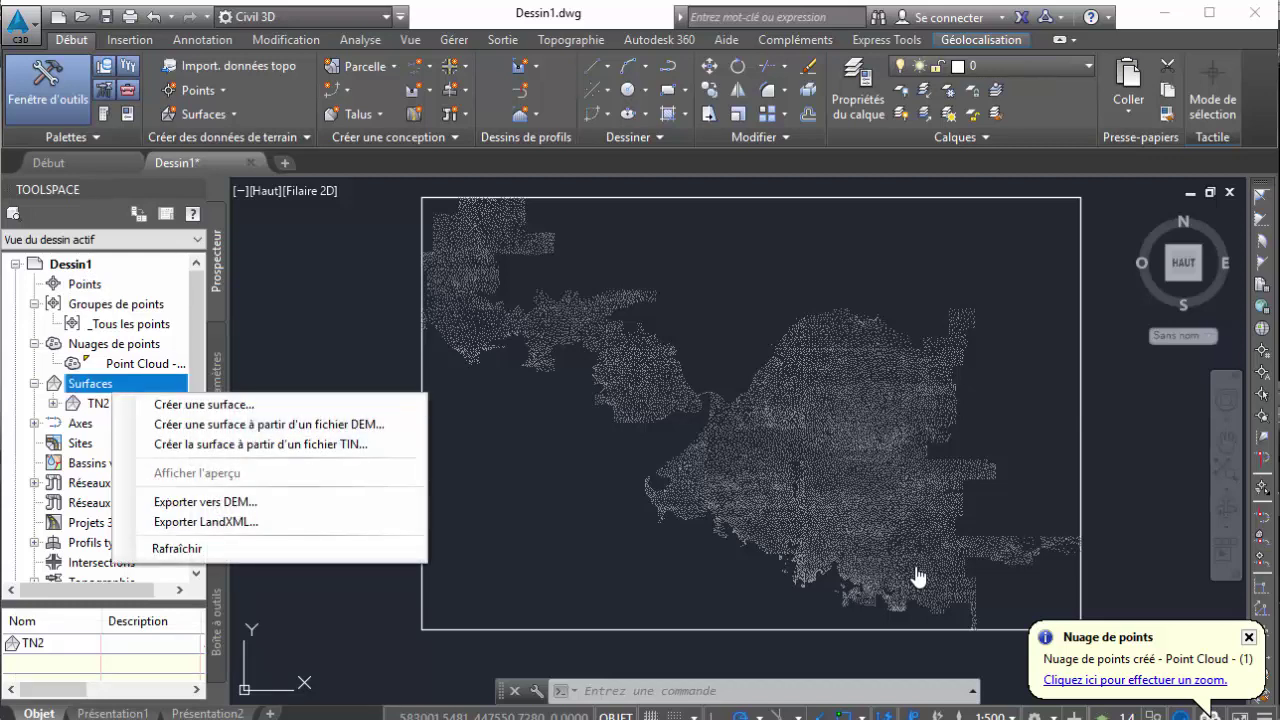
Set the TN2 surface style to Triangle Vert in its surface properties
left_click(97, 403)
right_click(97, 403)
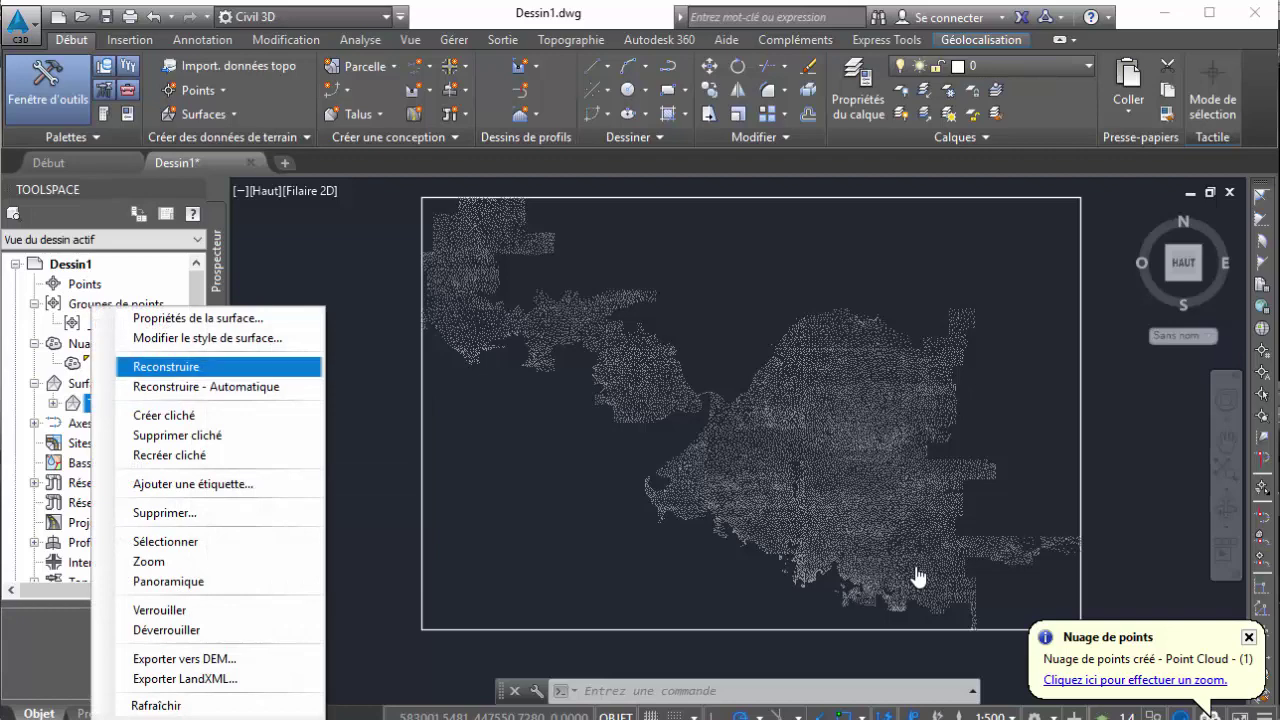
left_click(198, 318)
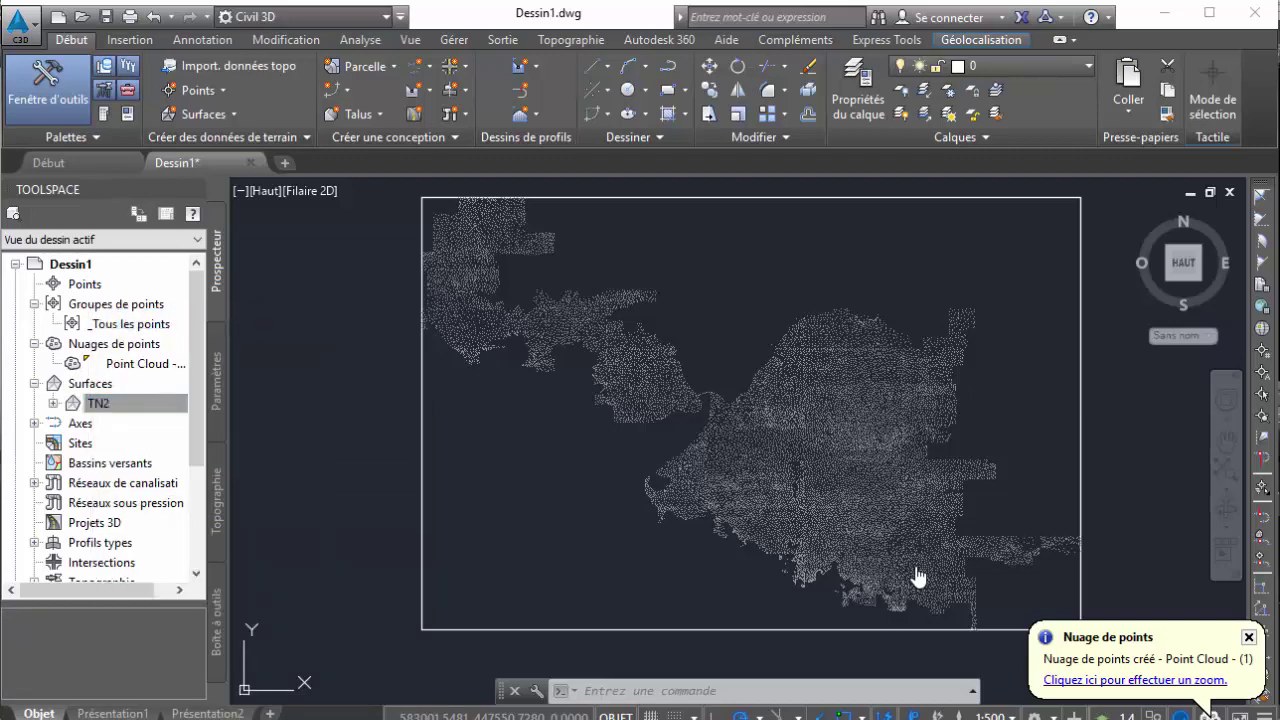
key("alt+Down")
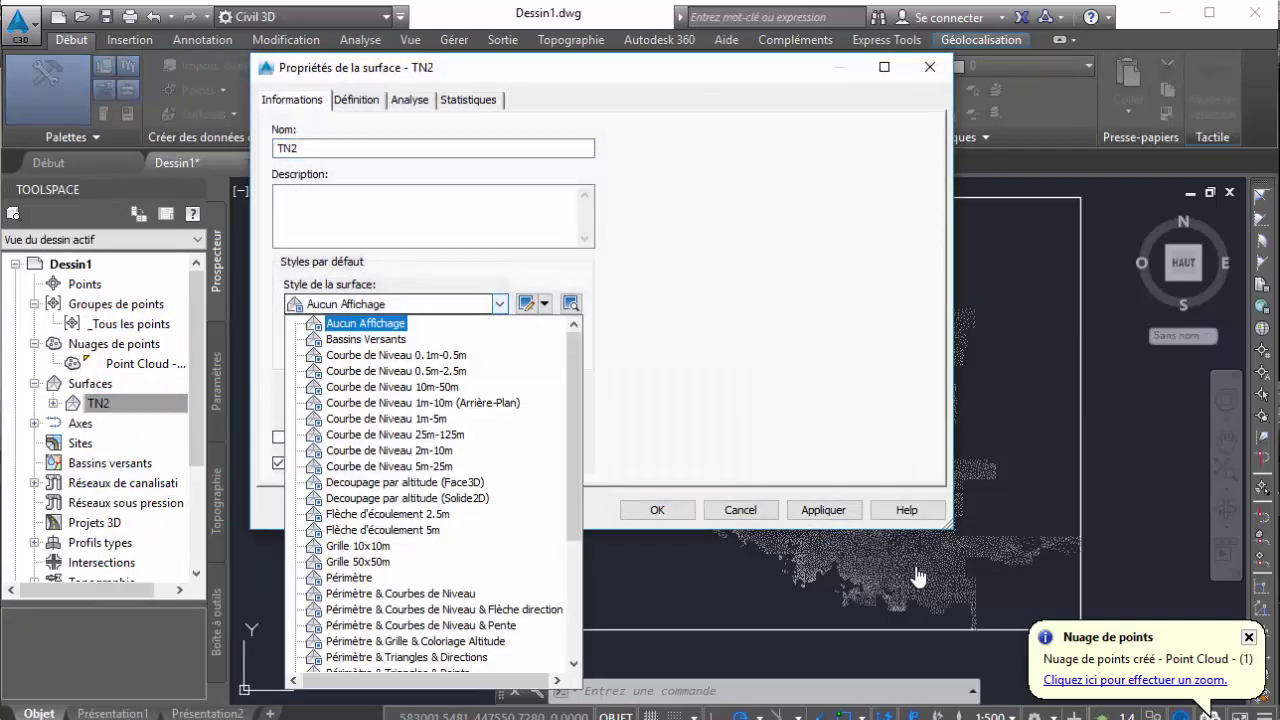
key("Down")
key("Down")
scroll(918, 578, "down", 3)
scroll(918, 578, "down", 1)
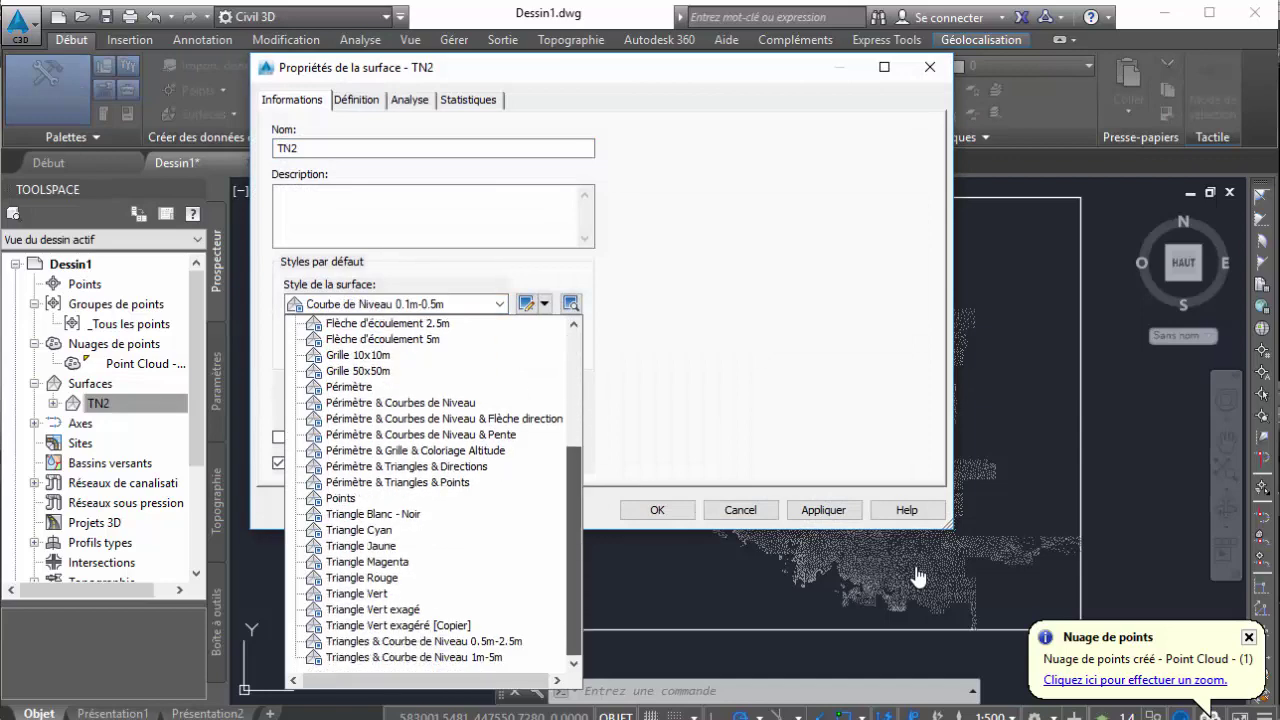
key("t")
key("Down")
key("Down")
key("Down")
key("Down")
key("Return")
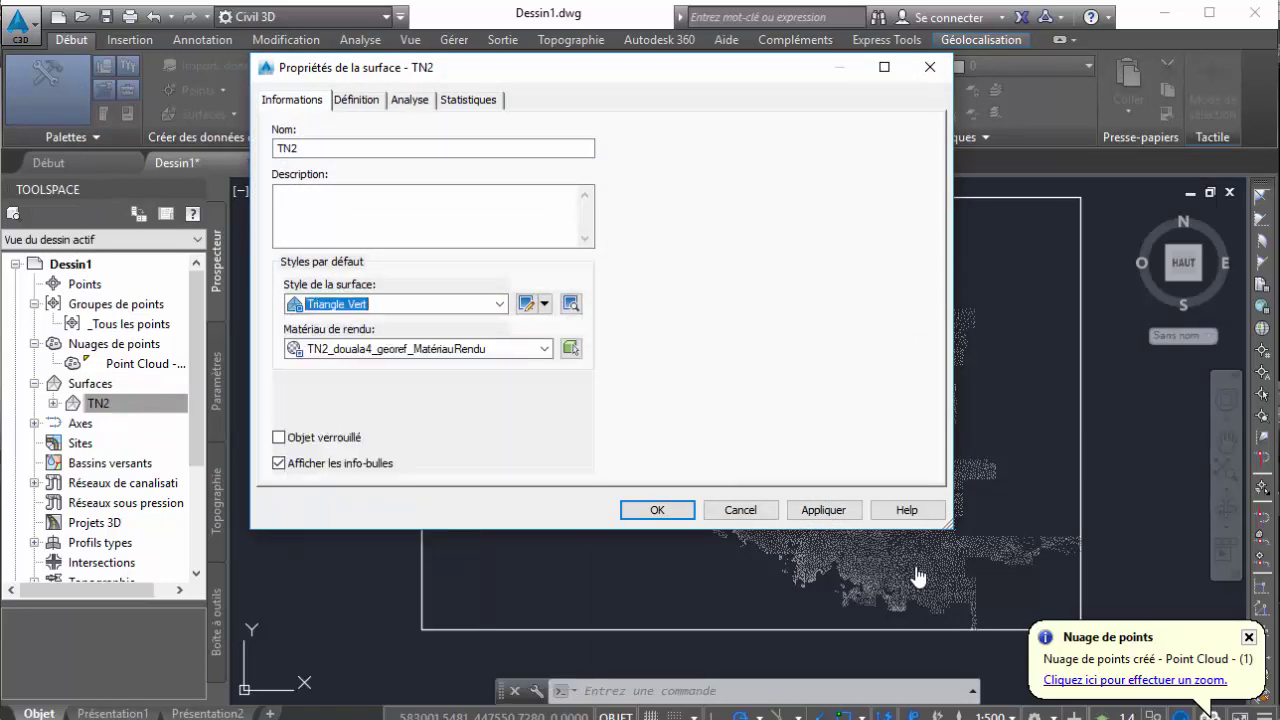
key("Return")
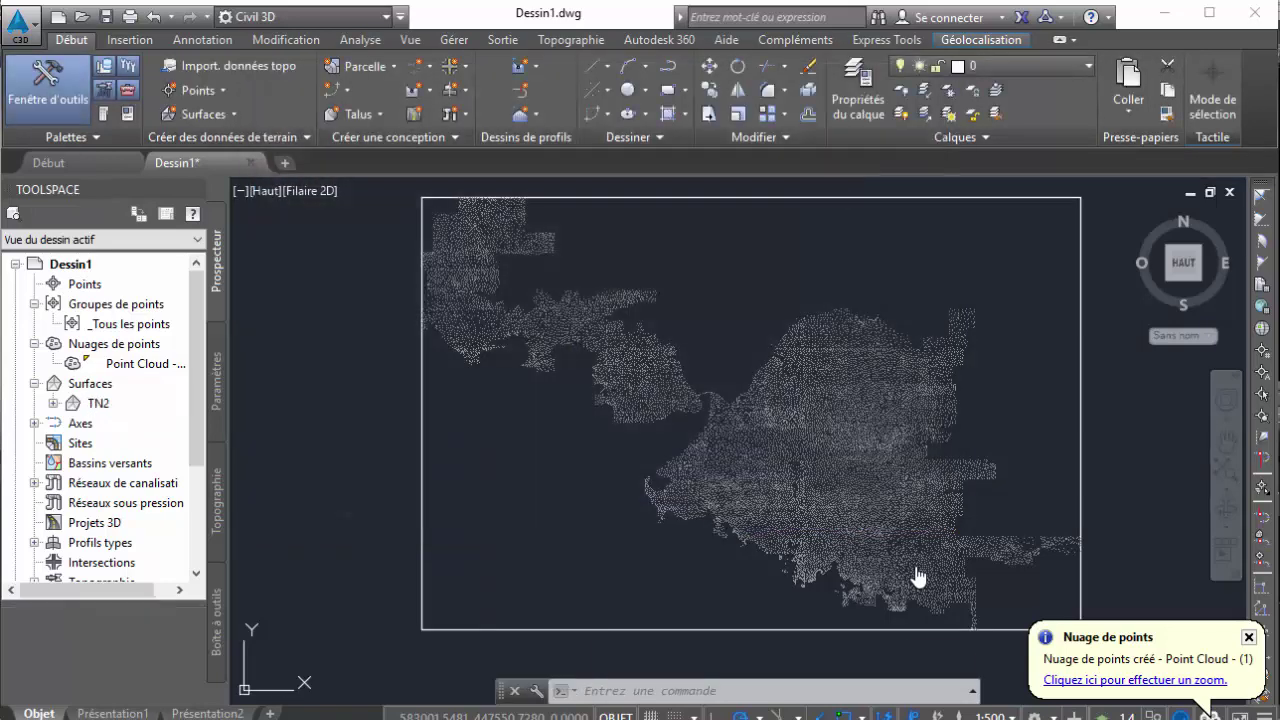
scroll(750, 440, "up", 4)
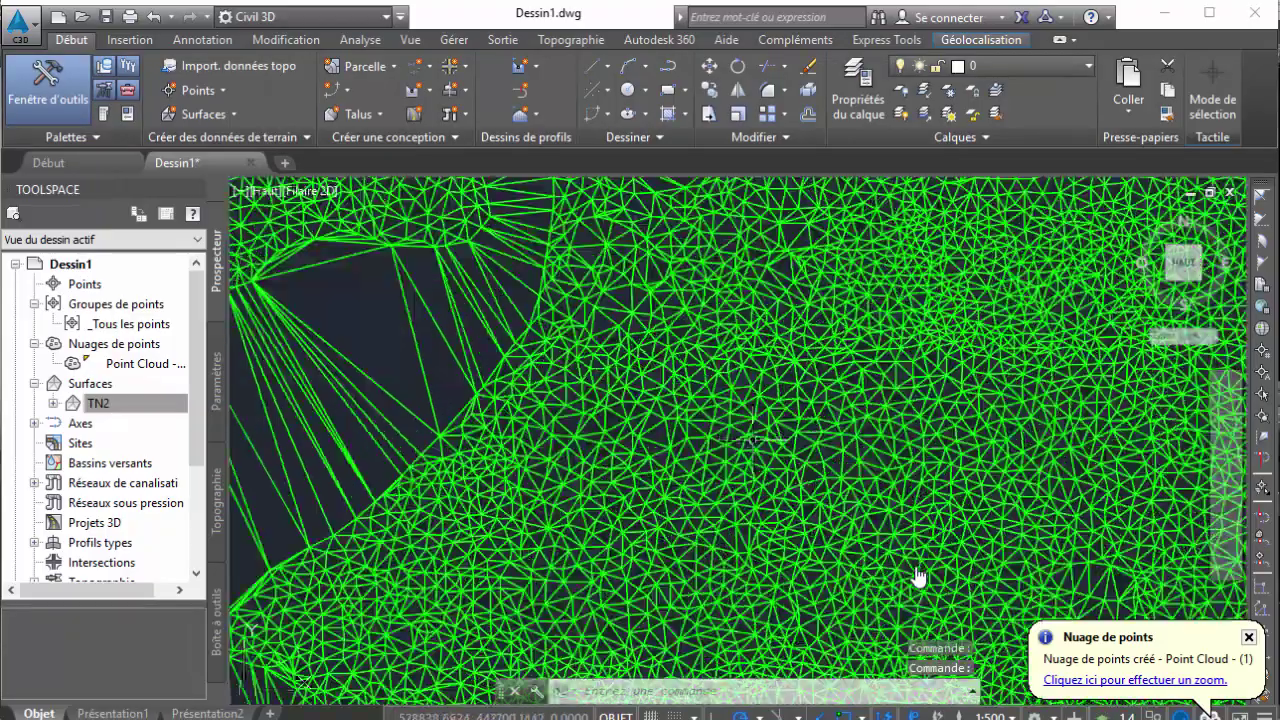
scroll(750, 440, "down", 3)
scroll(543, 386, "down", 2)
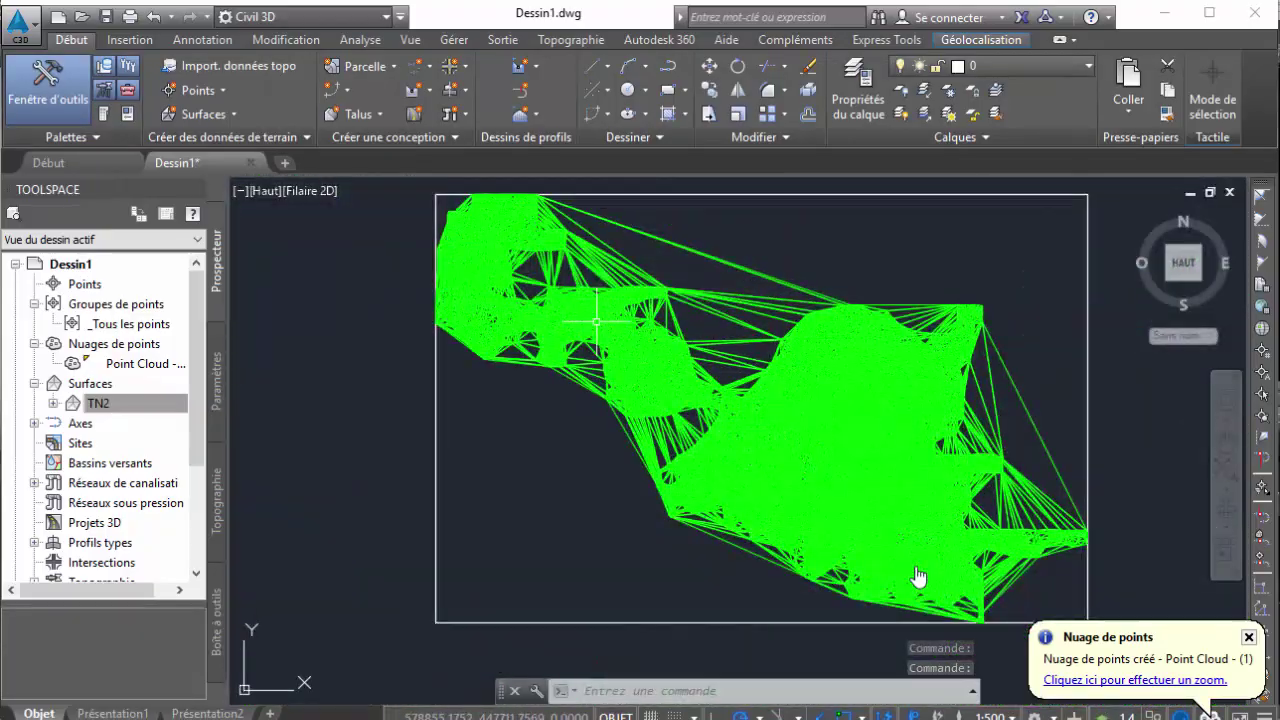
scroll(887, 423, "up", 2)
scroll(820, 354, "up", 2)
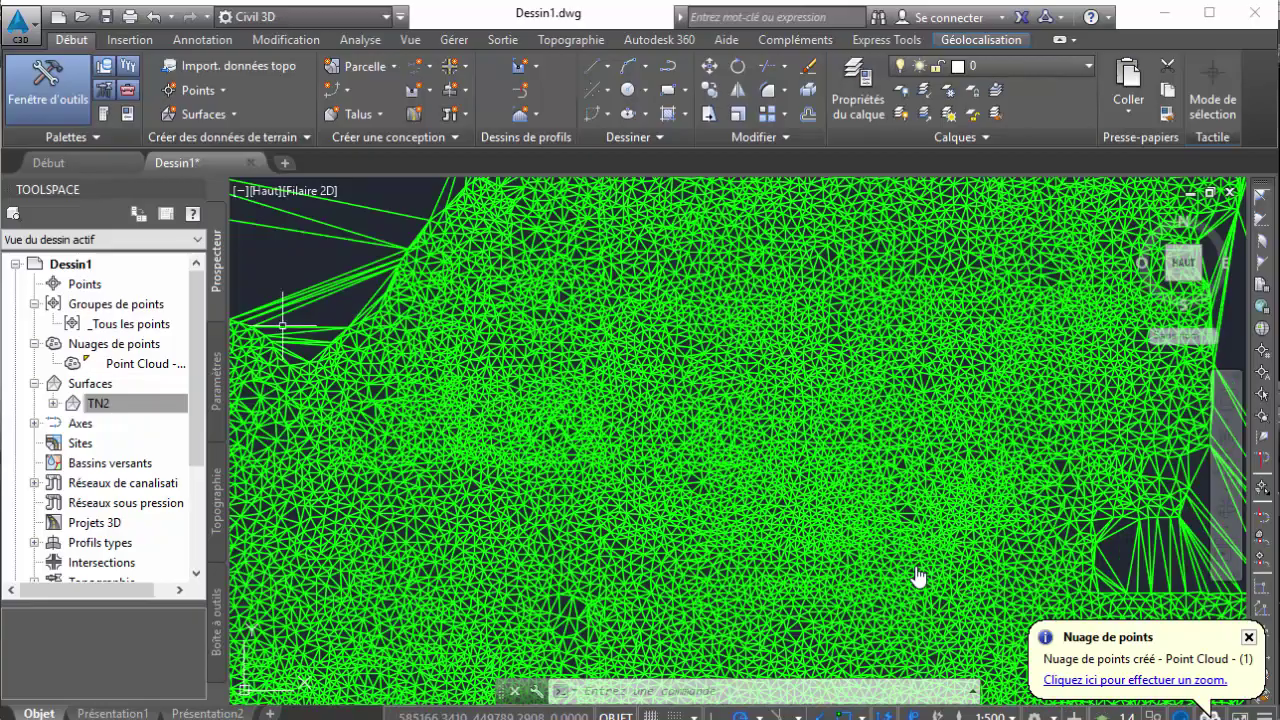
left_click(98, 403)
scroll(918, 577, "up", 1)
scroll(918, 577, "up", 1)
scroll(918, 577, "down", 4)
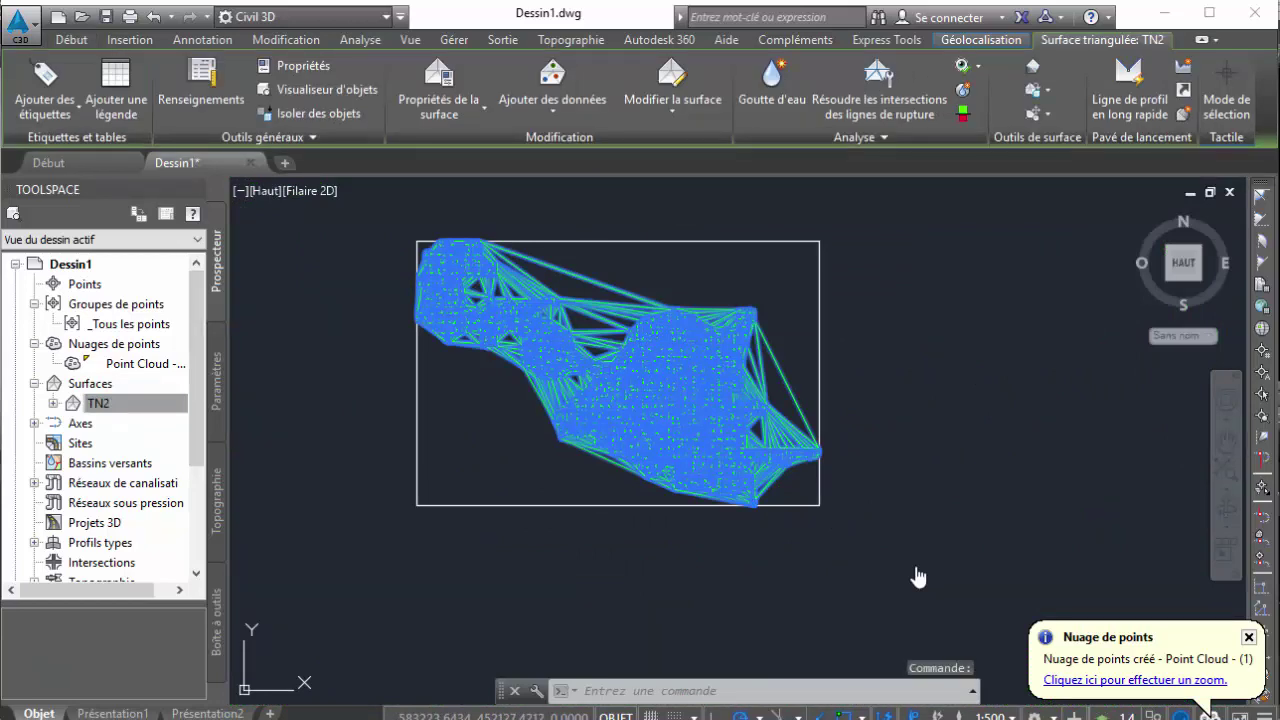
right_click(918, 577)
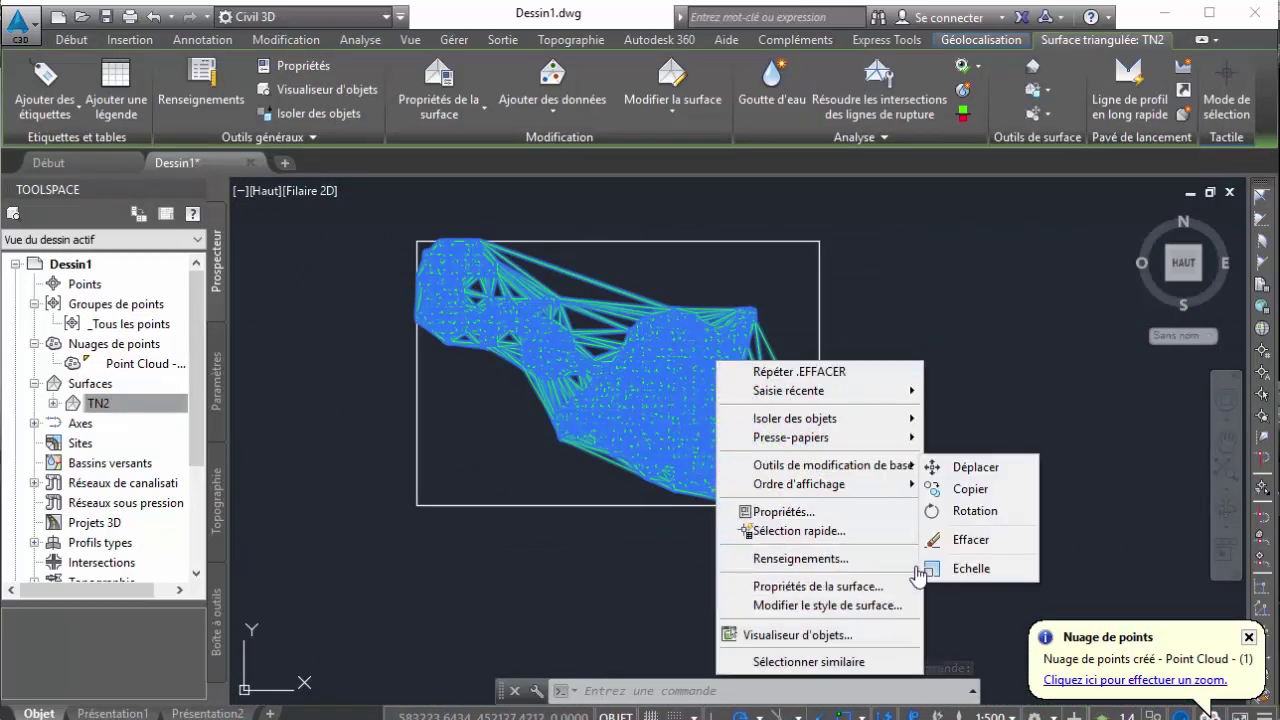
key("Escape")
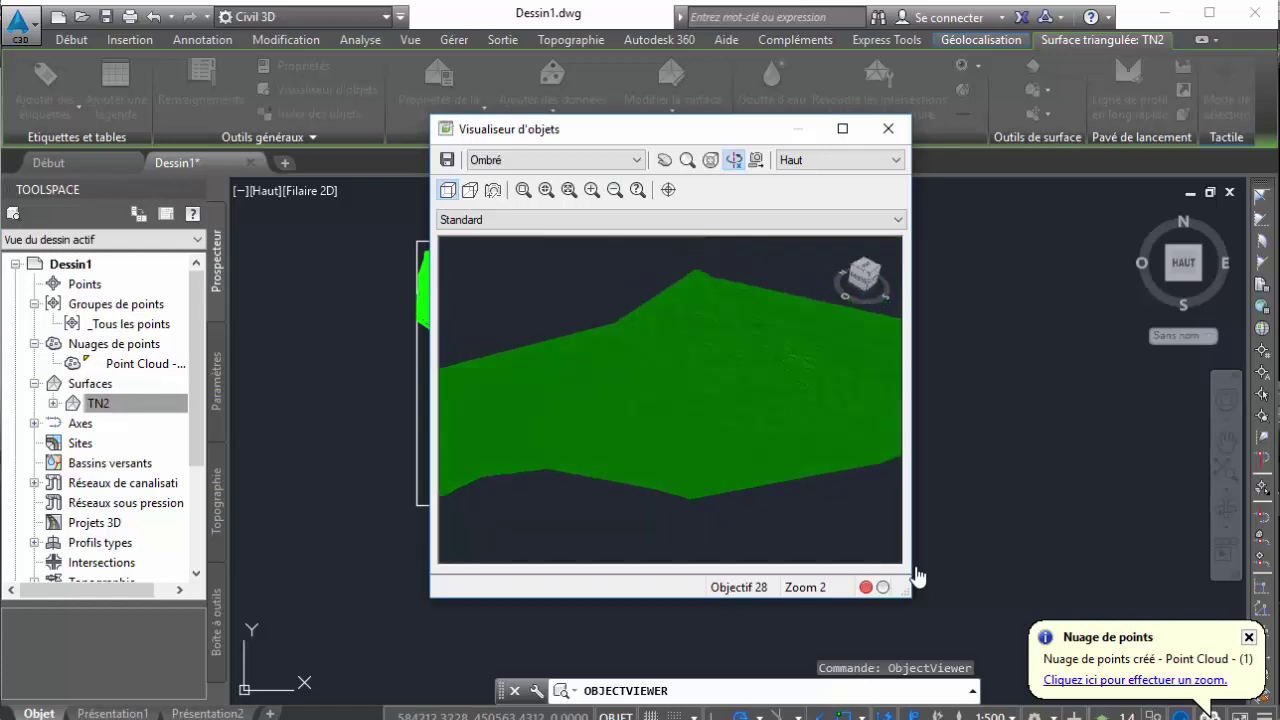
Close the 3D preview and change TN2's surface style to Triangle Vert exagé
left_click(888, 128)
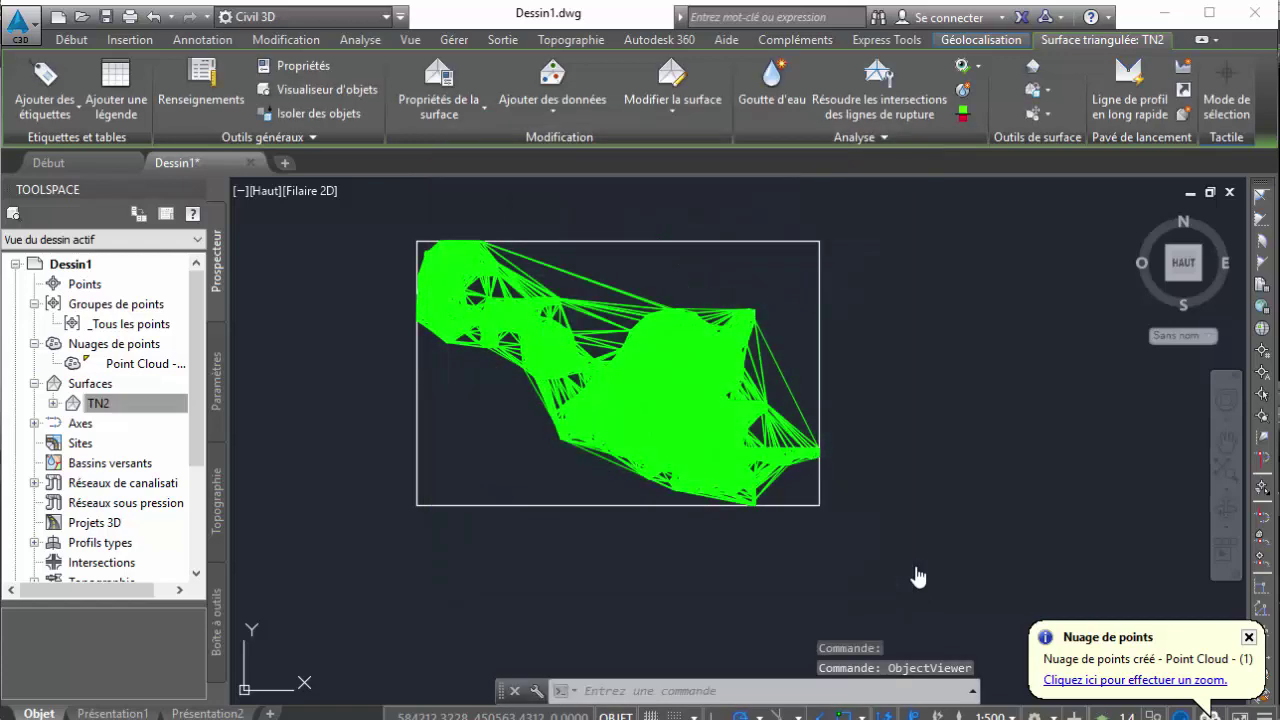
left_click(98, 403)
right_click(98, 403)
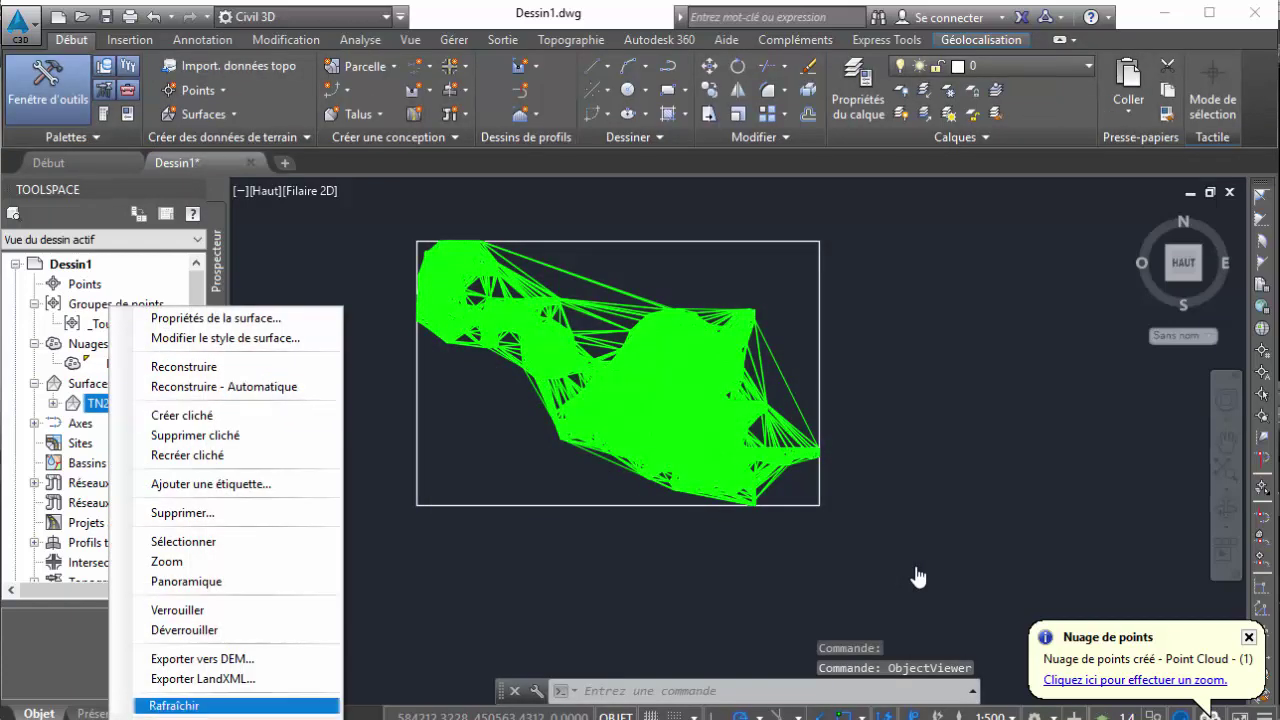
left_click(216, 318)
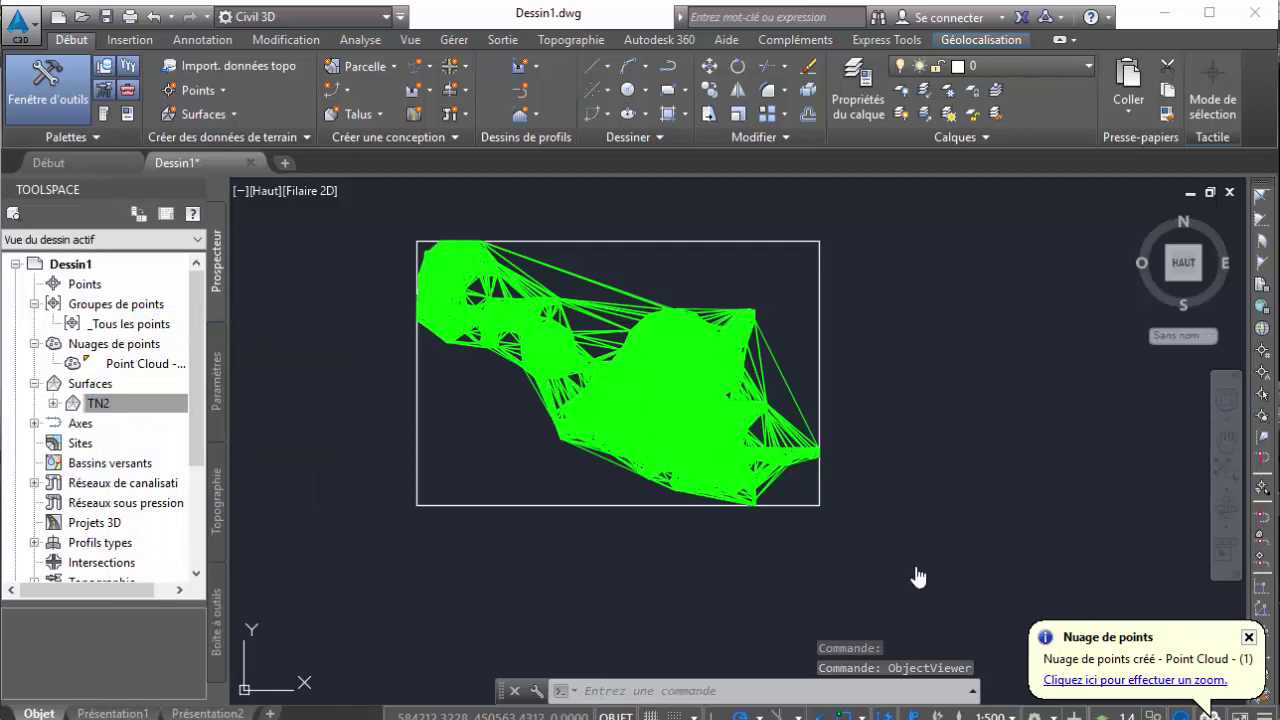
key("alt+Down")
key("Up")
key("Up")
key("Up")
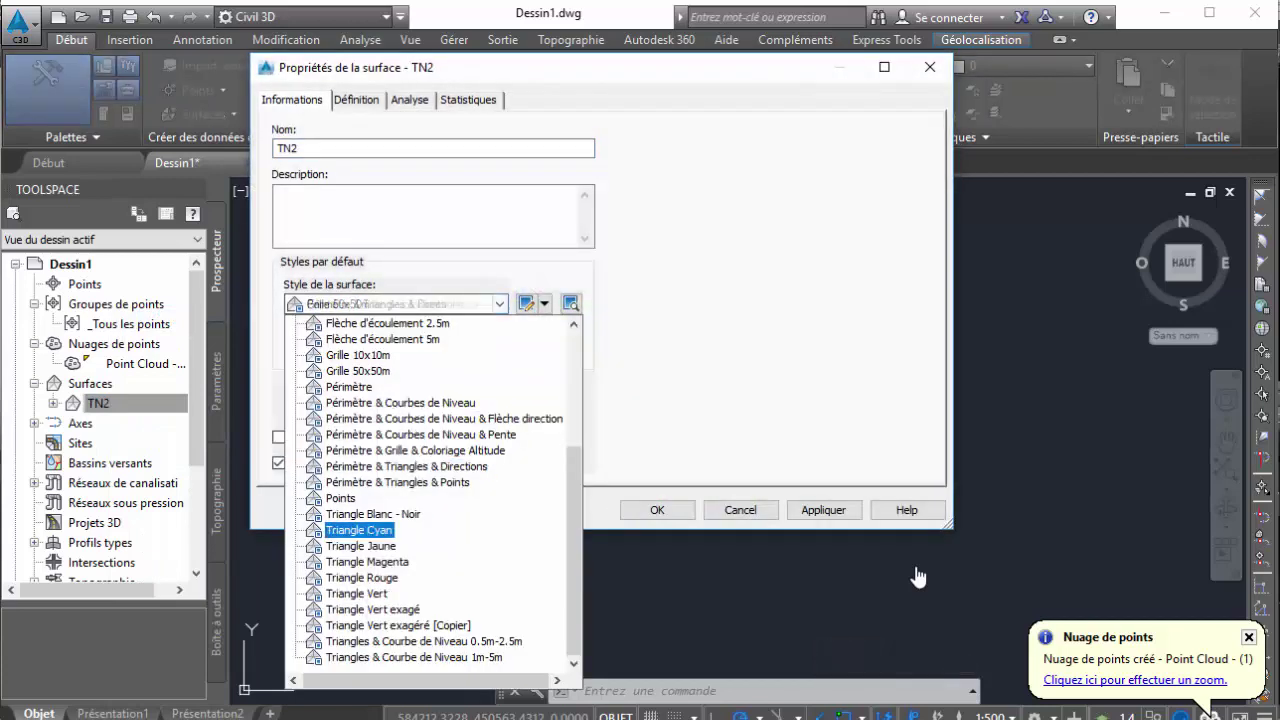
key("Down")
key("Down")
key("Down")
key("Down")
key("Down")
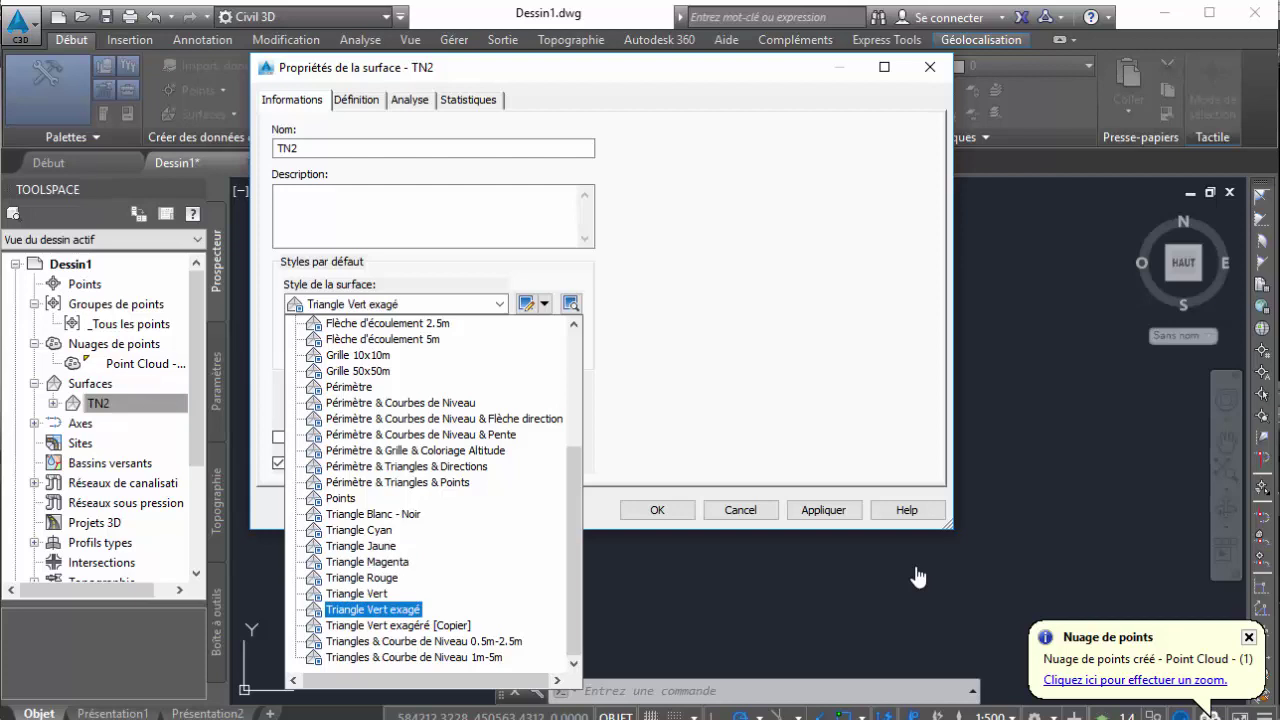
key("Return")
key("Return")
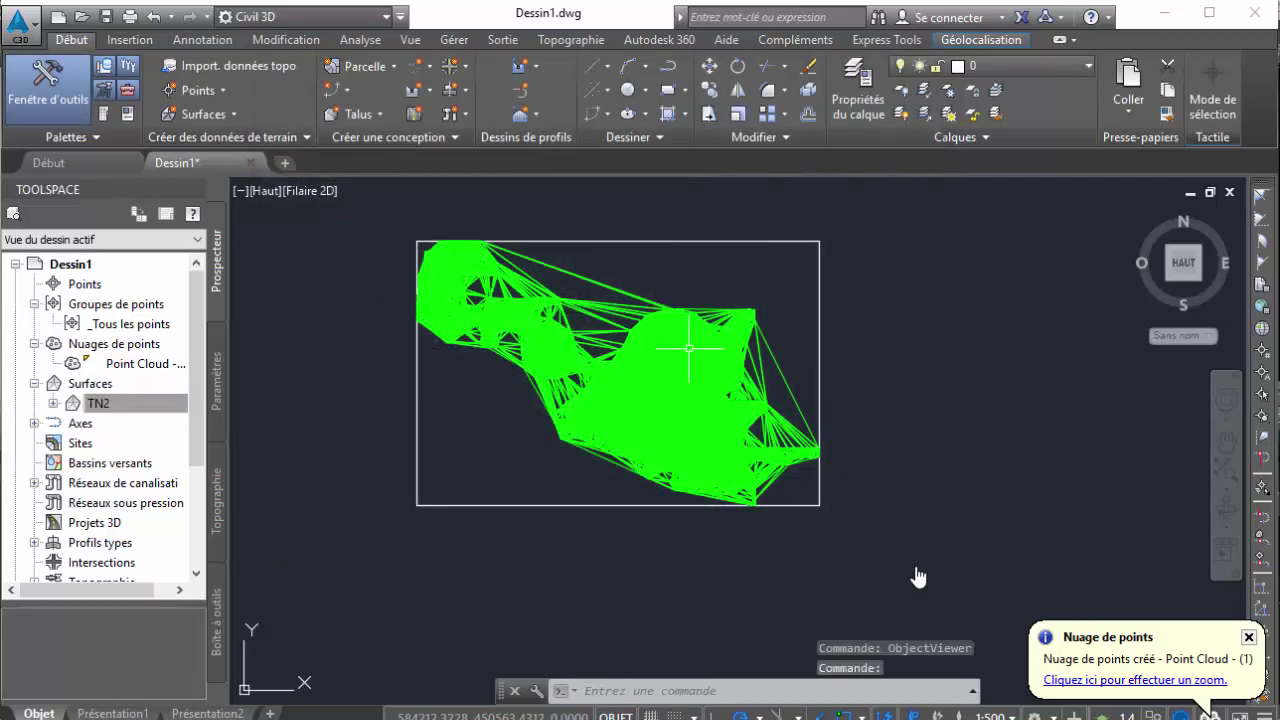
left_click(680, 336)
right_click(680, 336)
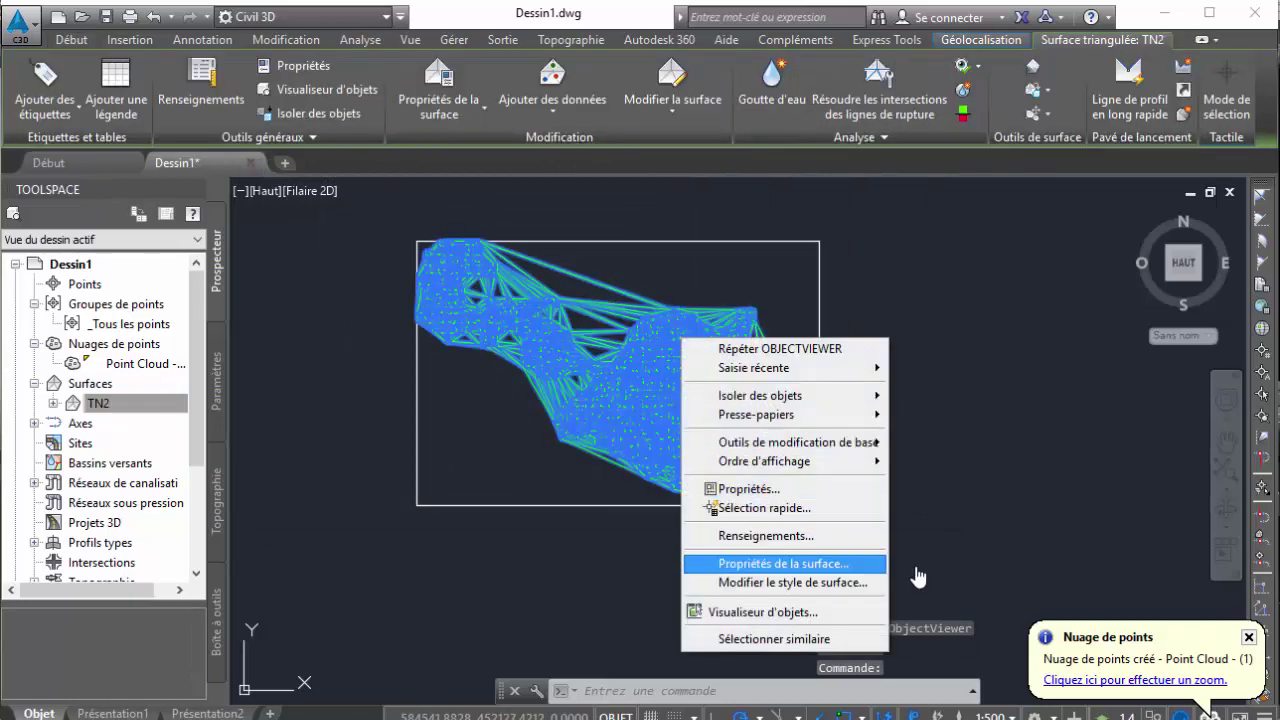
key("Up")
key("Up")
key("Up")
key("Down")
key("Down")
key("Down")
key("Down")
key("Down")
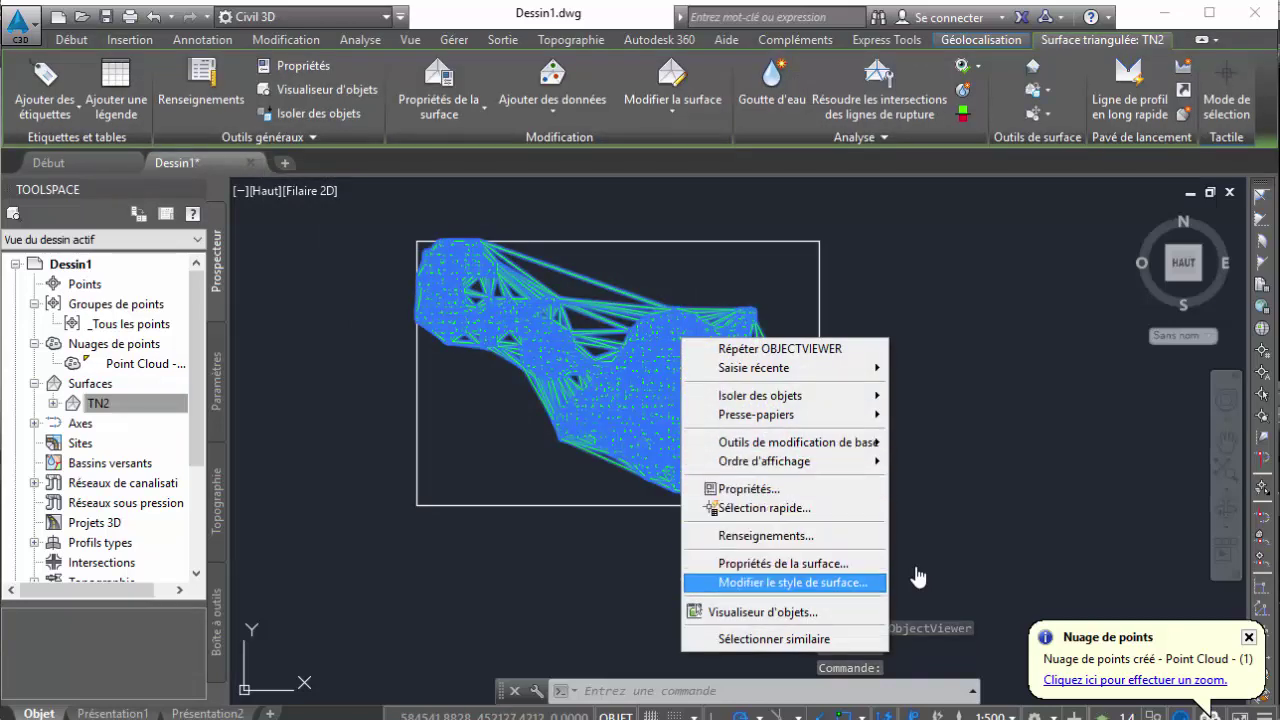
key("Down")
key("Return")
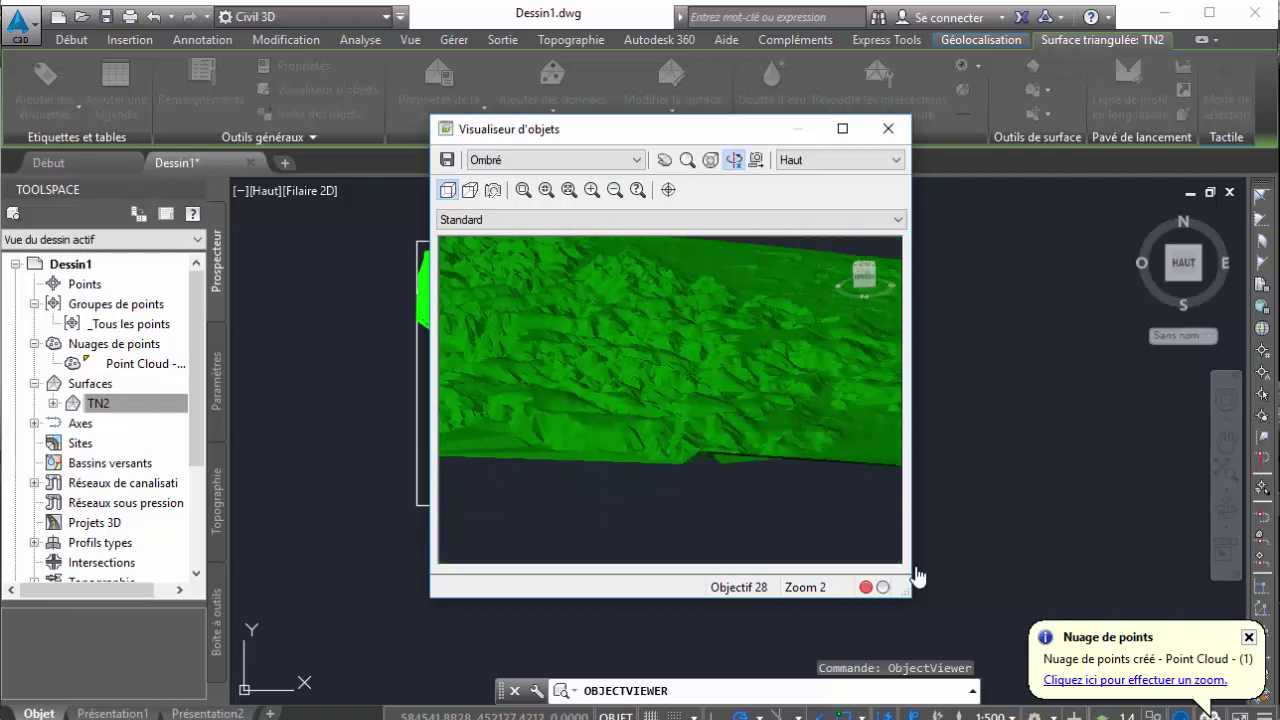
key("Escape")
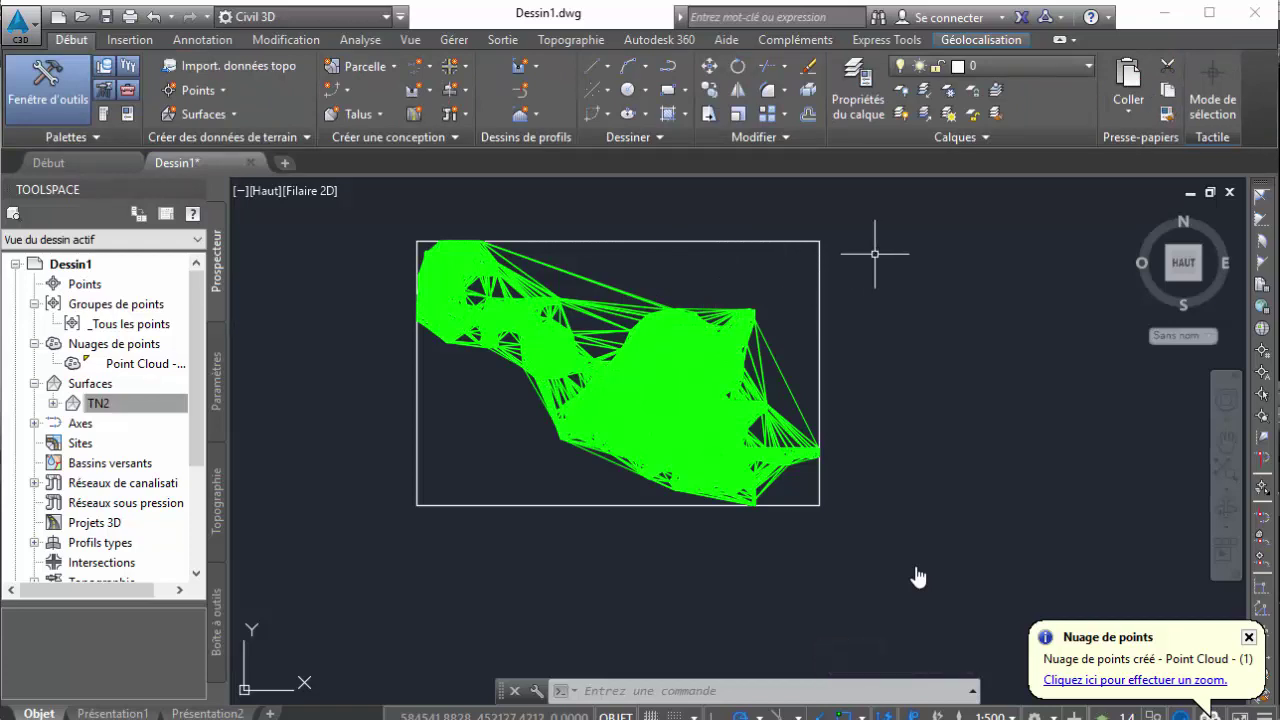
Run MAPIINSERT (typed 'ma') and open douala4_georef.tif for insertion
type("ma")
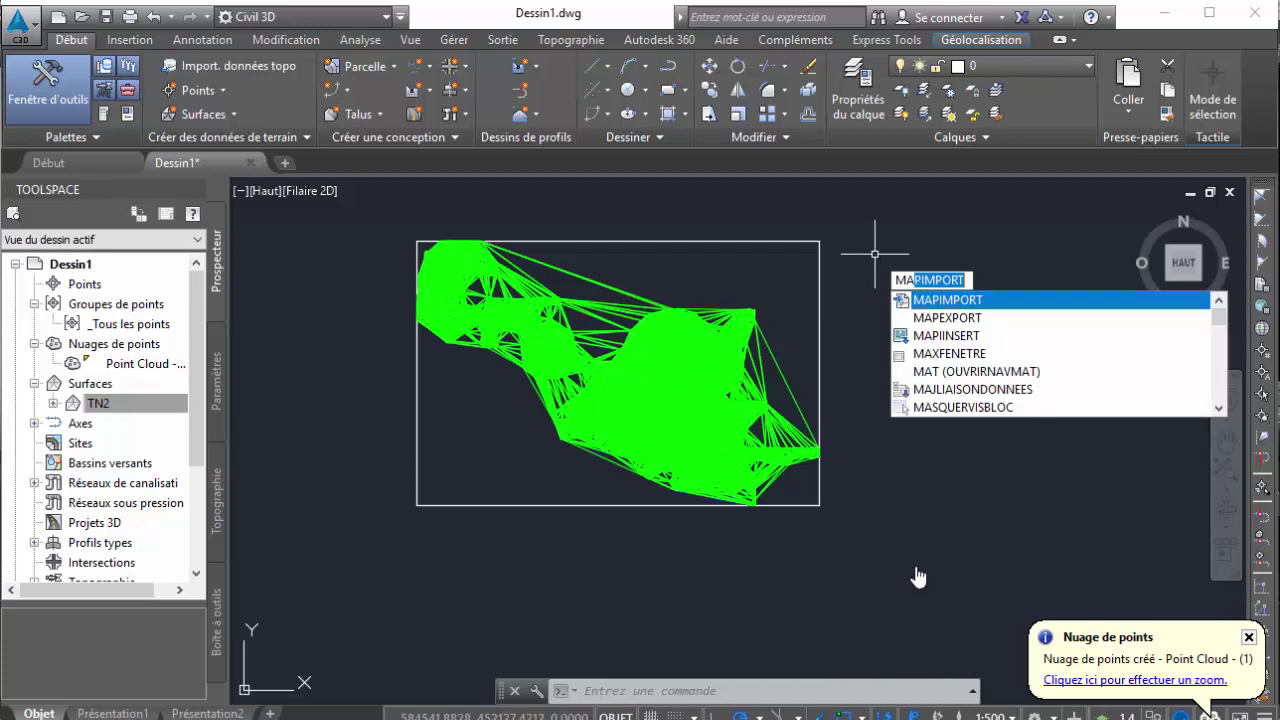
key("Down")
key("Down")
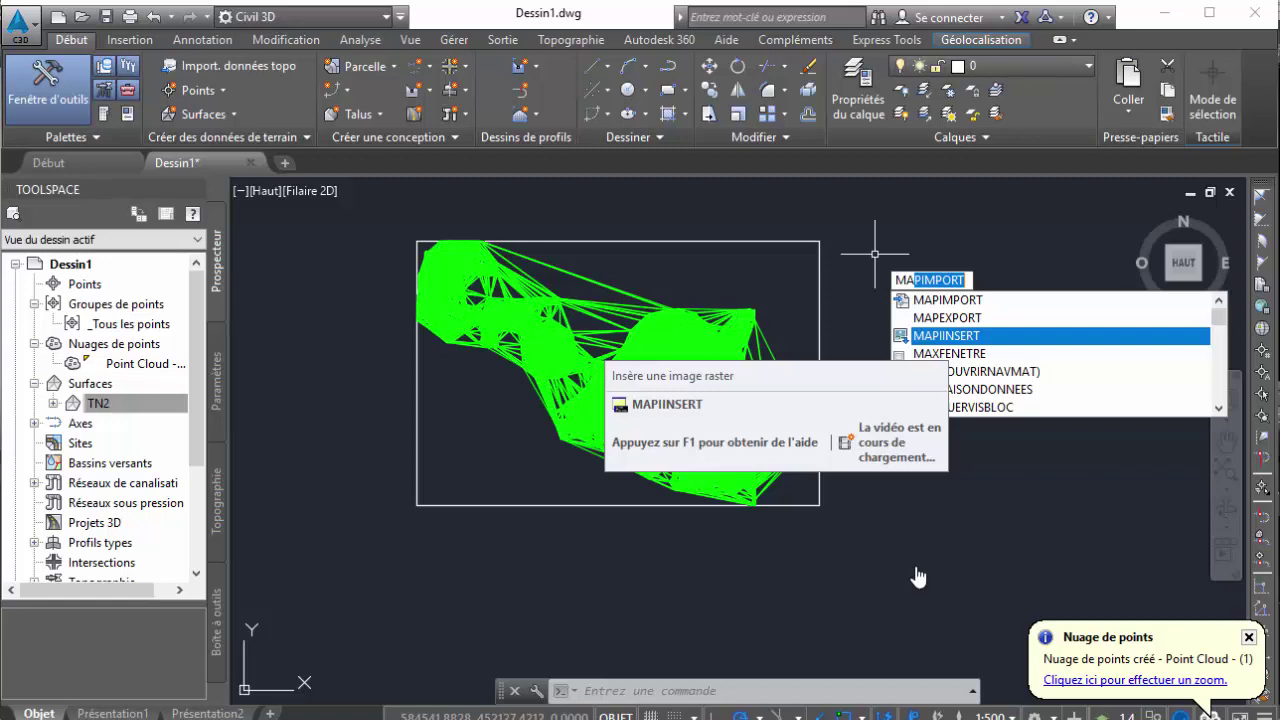
key("Escape")
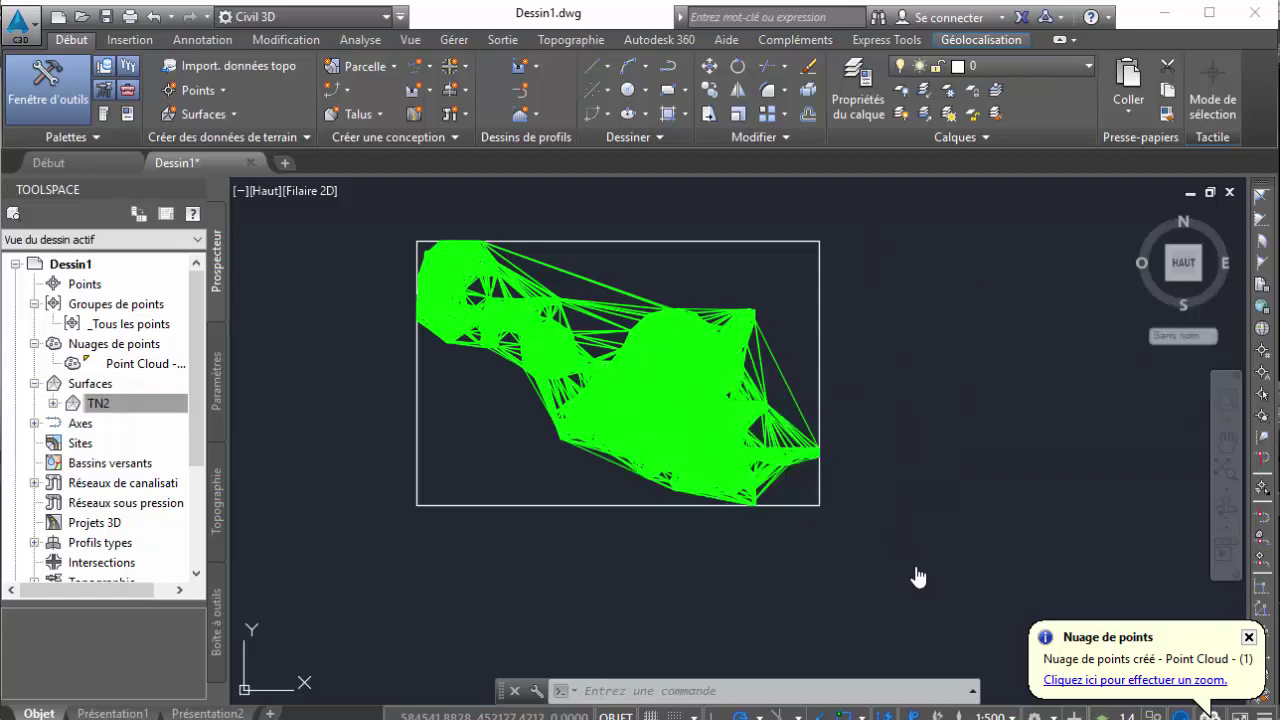
key("Return")
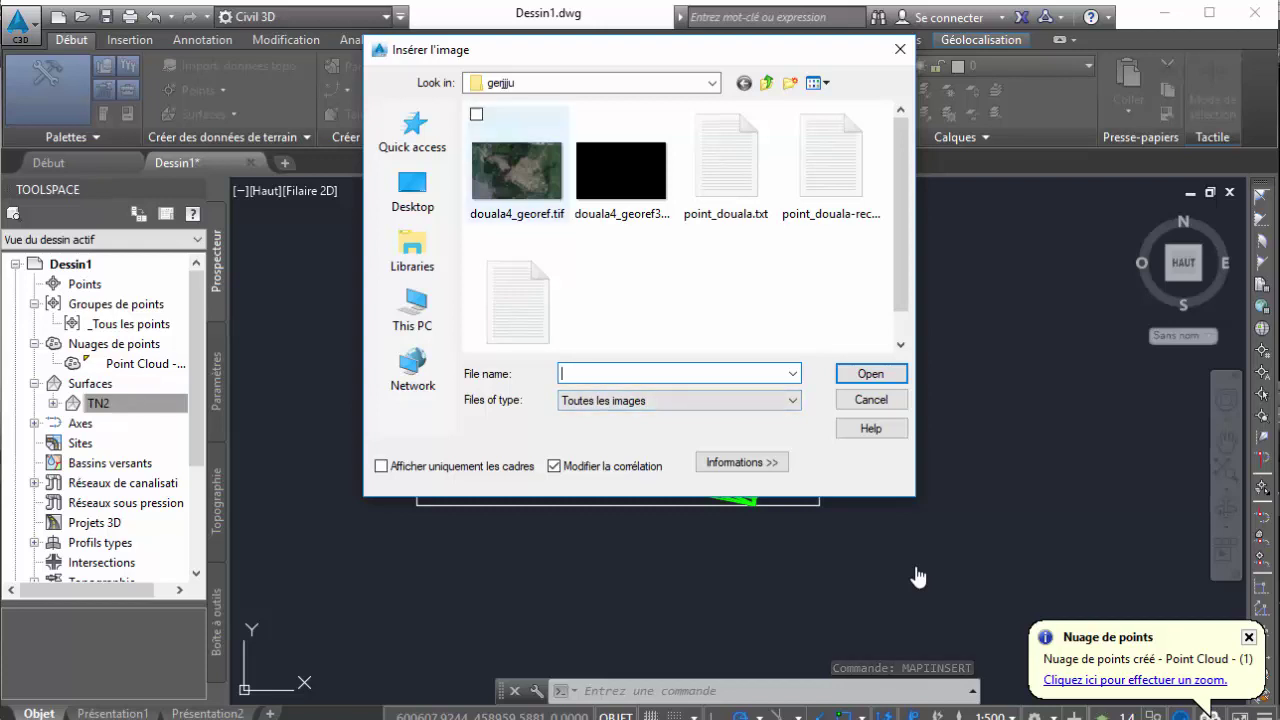
key("shift+Tab")
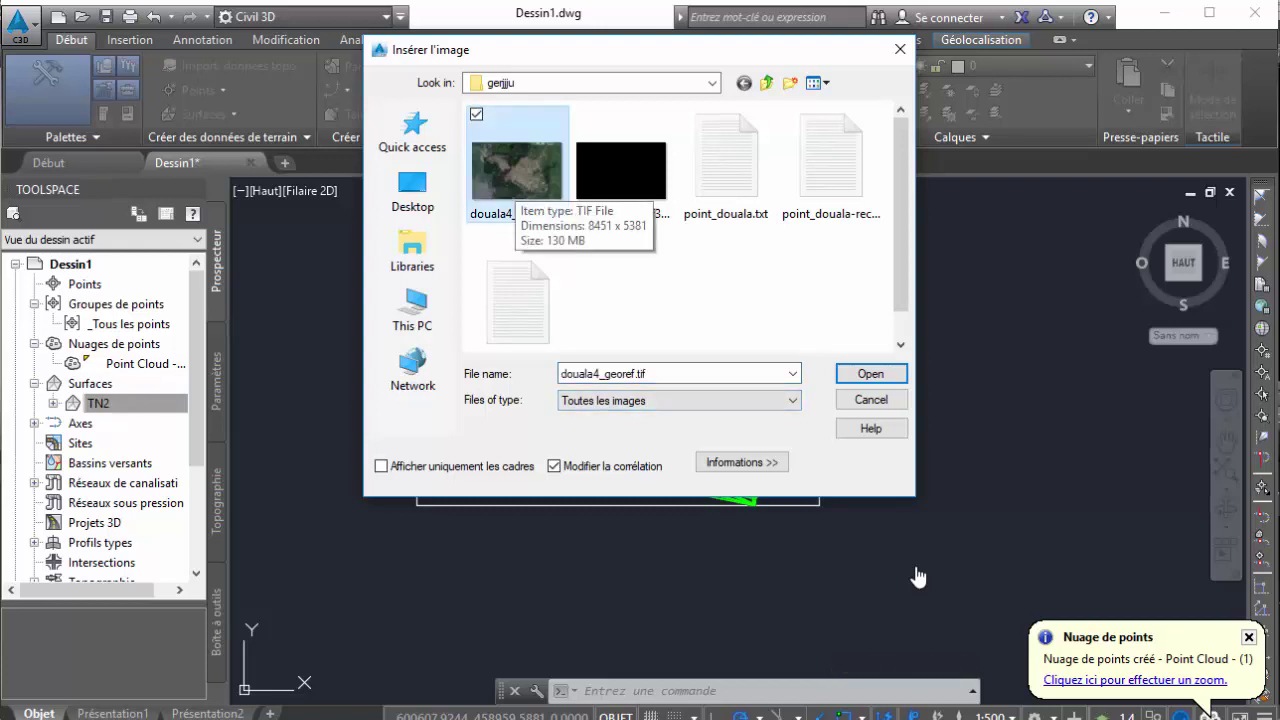
key("Return")
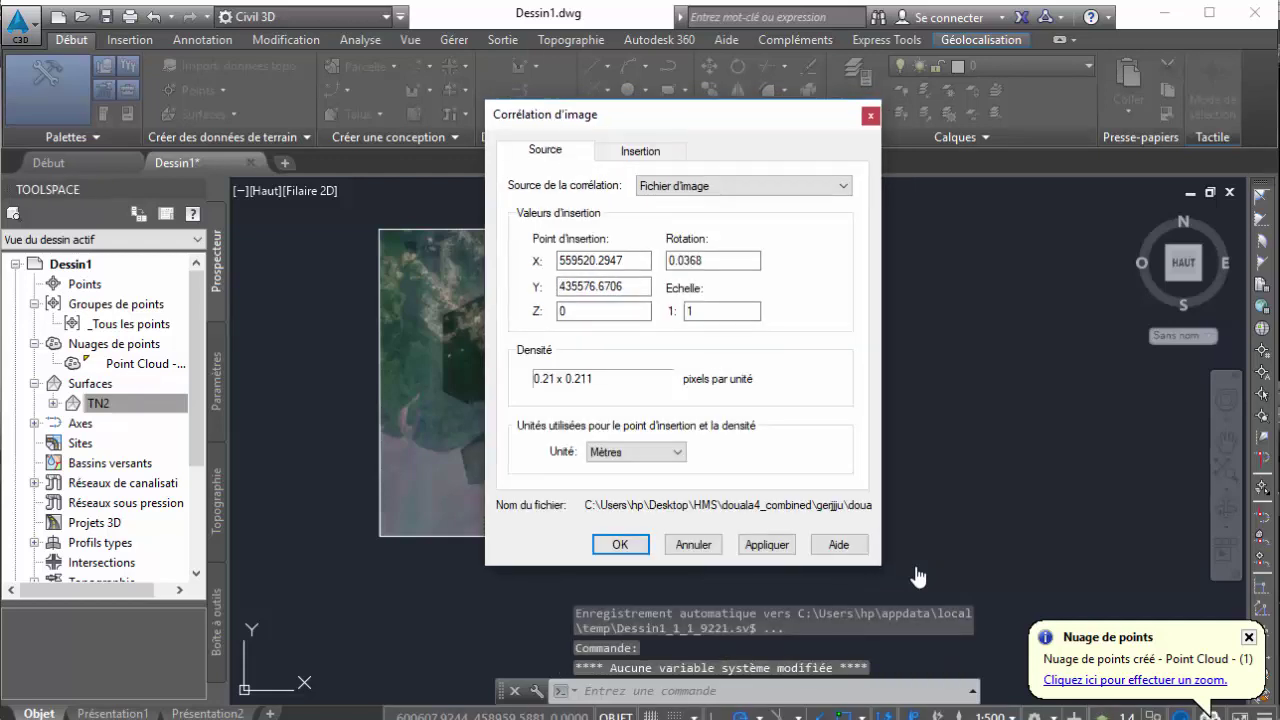
Accept the image correlation to place the photo, then bring up Dessin1's options in Settings
left_click_drag(576, 124, 562, 120)
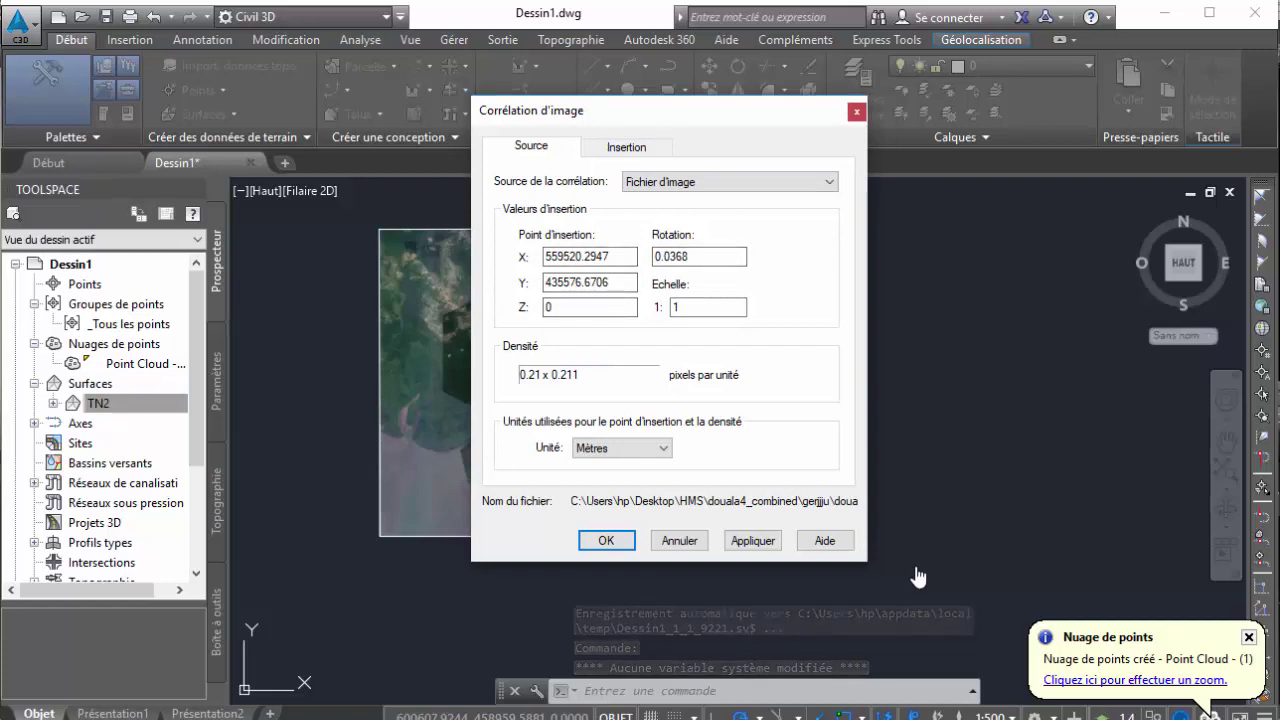
left_click(606, 540)
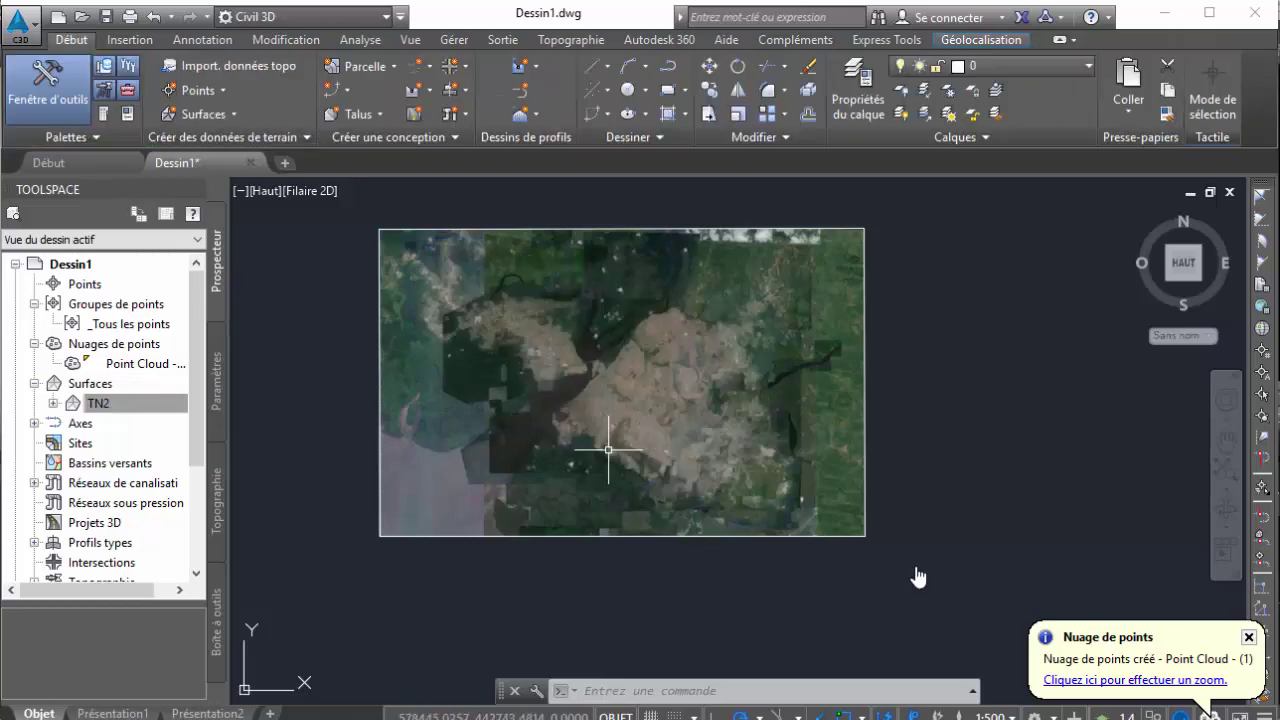
key("Escape")
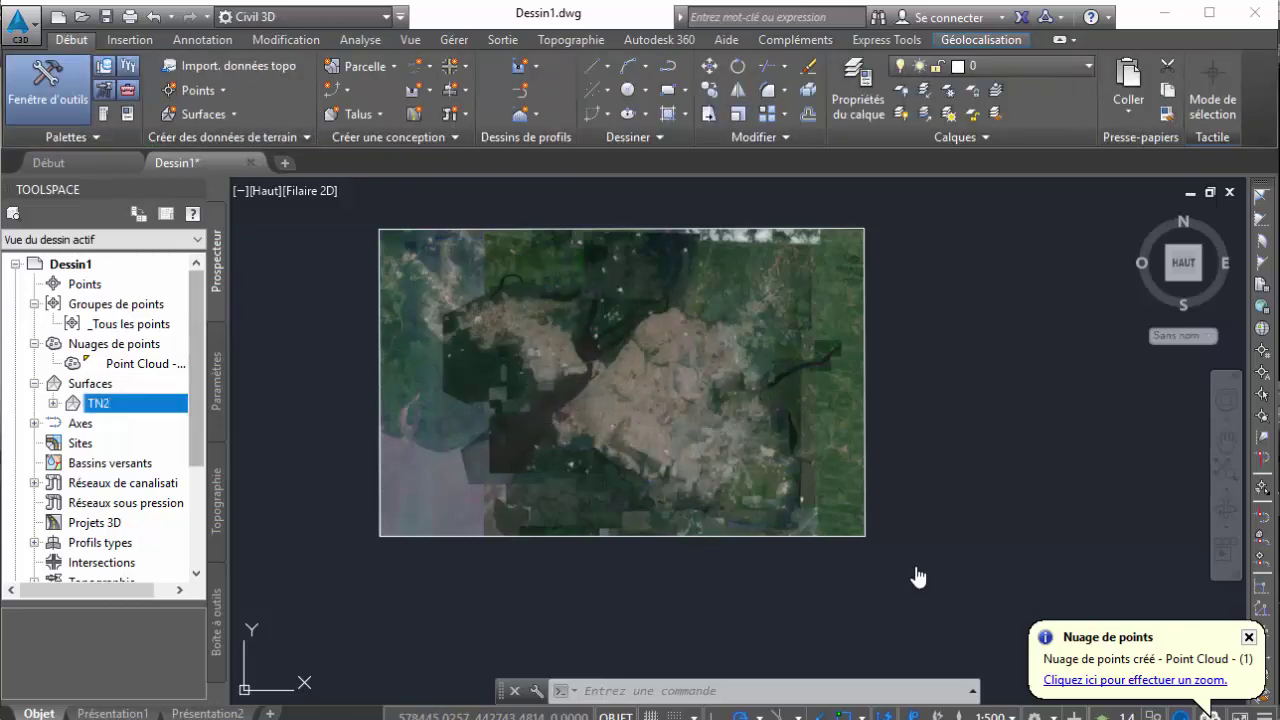
left_click(215, 380)
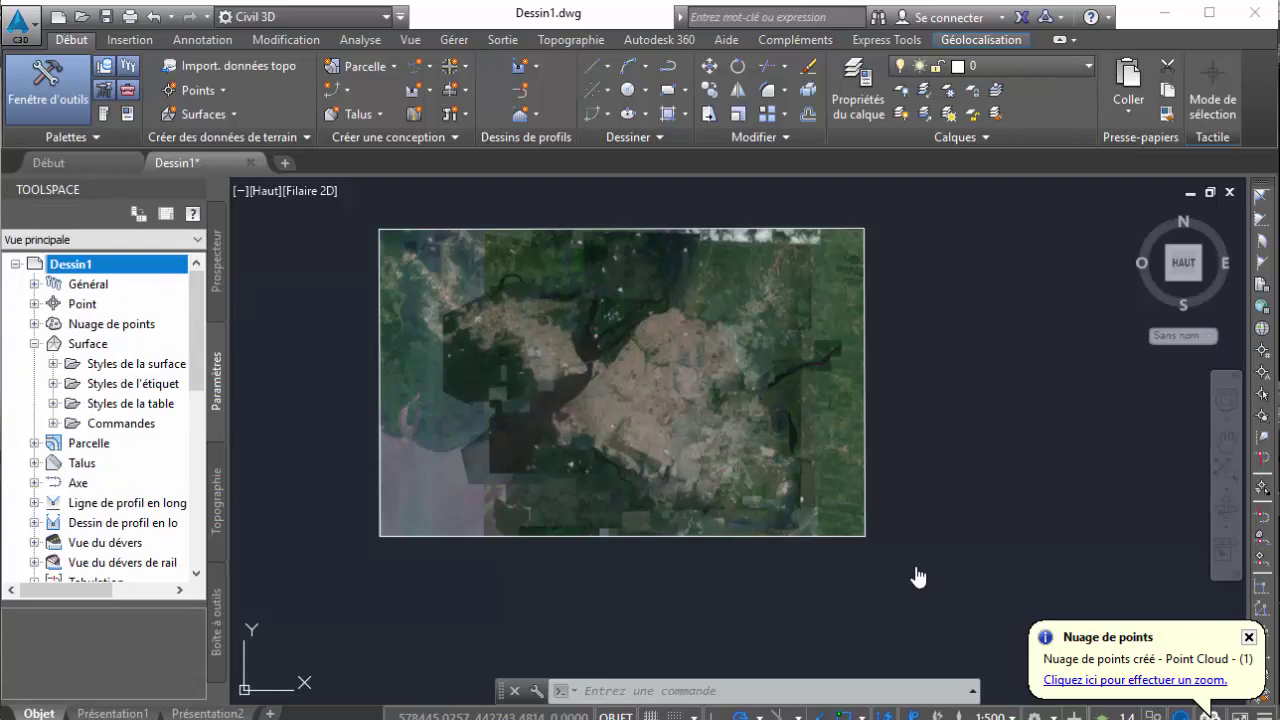
right_click(88, 266)
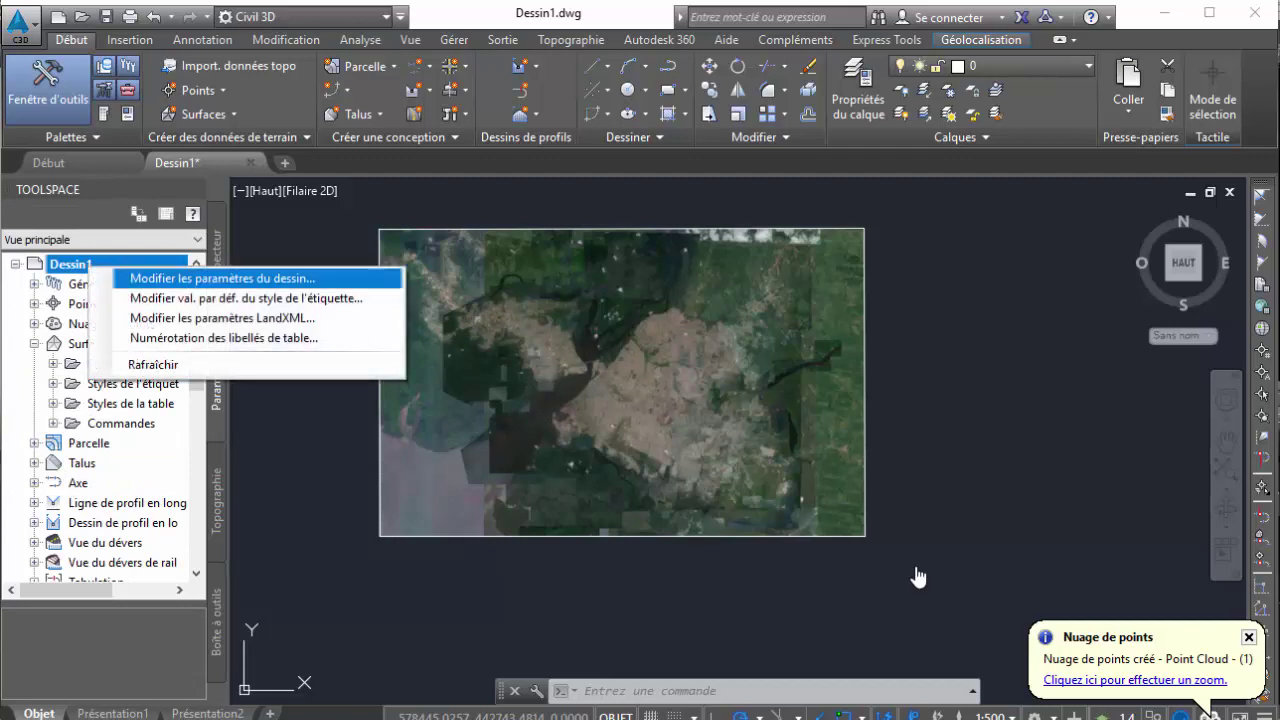
Review the drawing settings (metres, UTM84-32N, 1:500) and close them unchanged
key("Return")
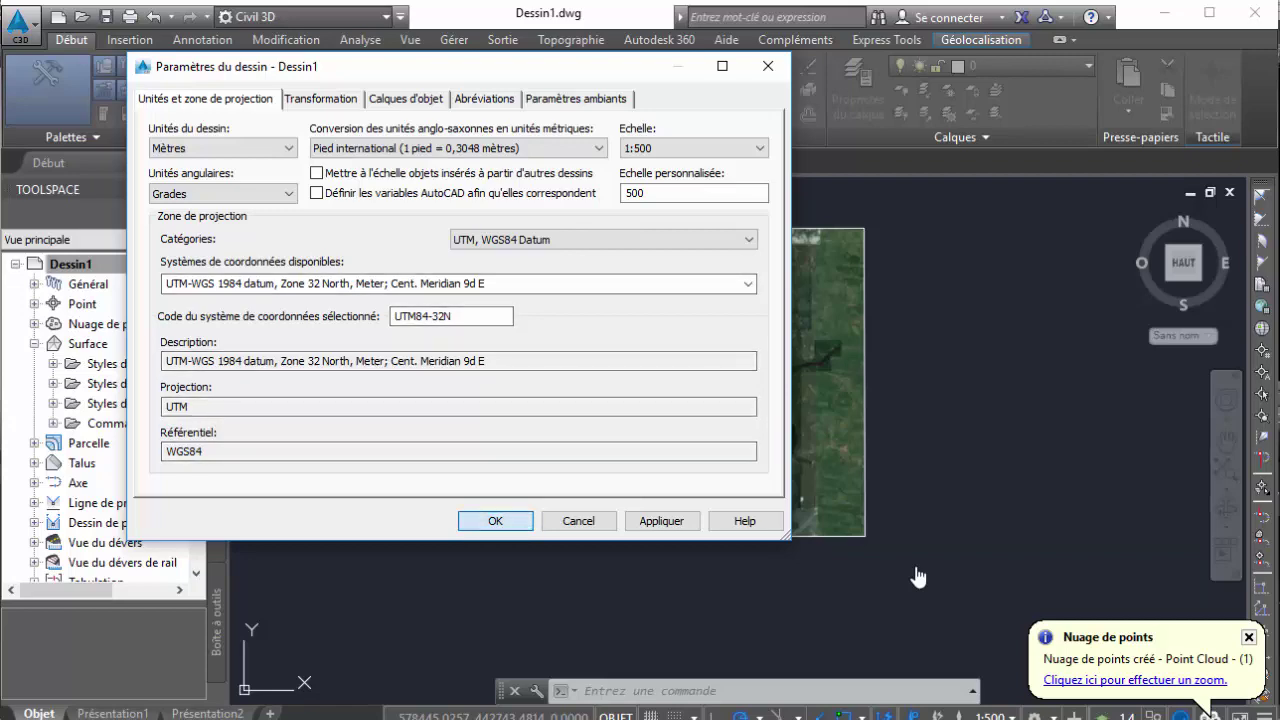
key("Return")
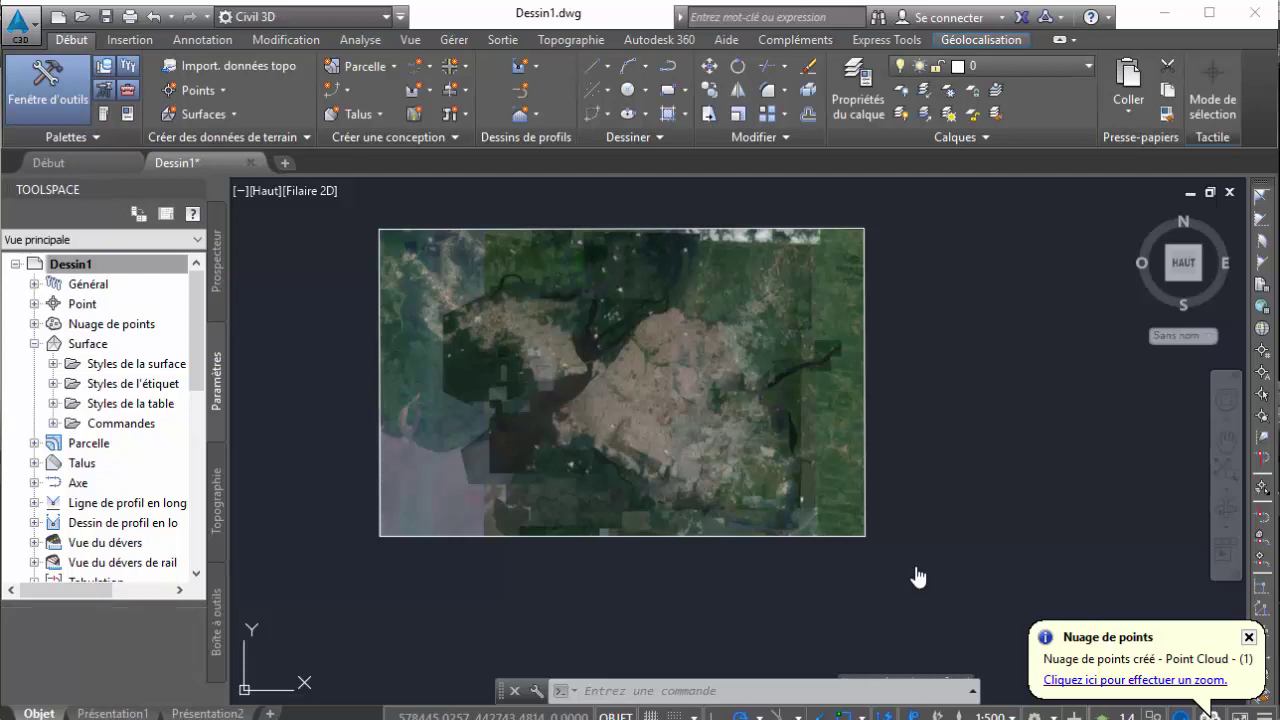
key("Escape")
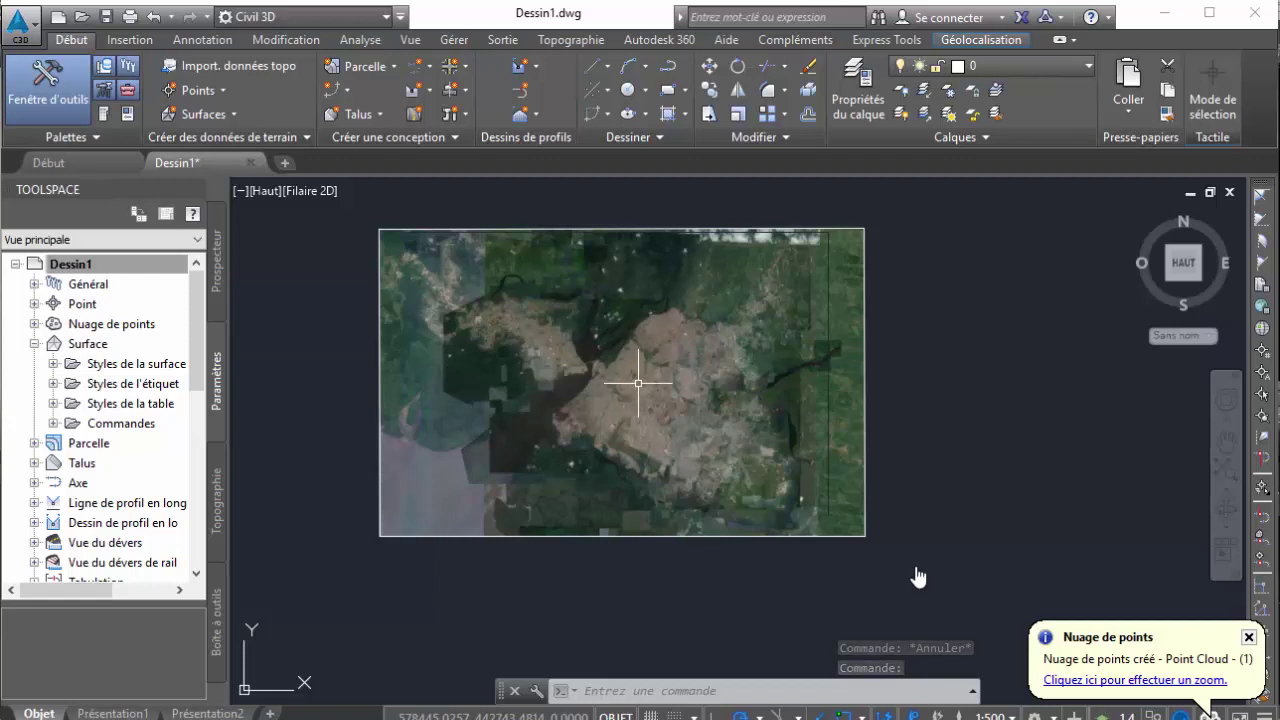
Select the TN2 surface triangulation lying over the aerial image on the canvas
left_click(673, 383)
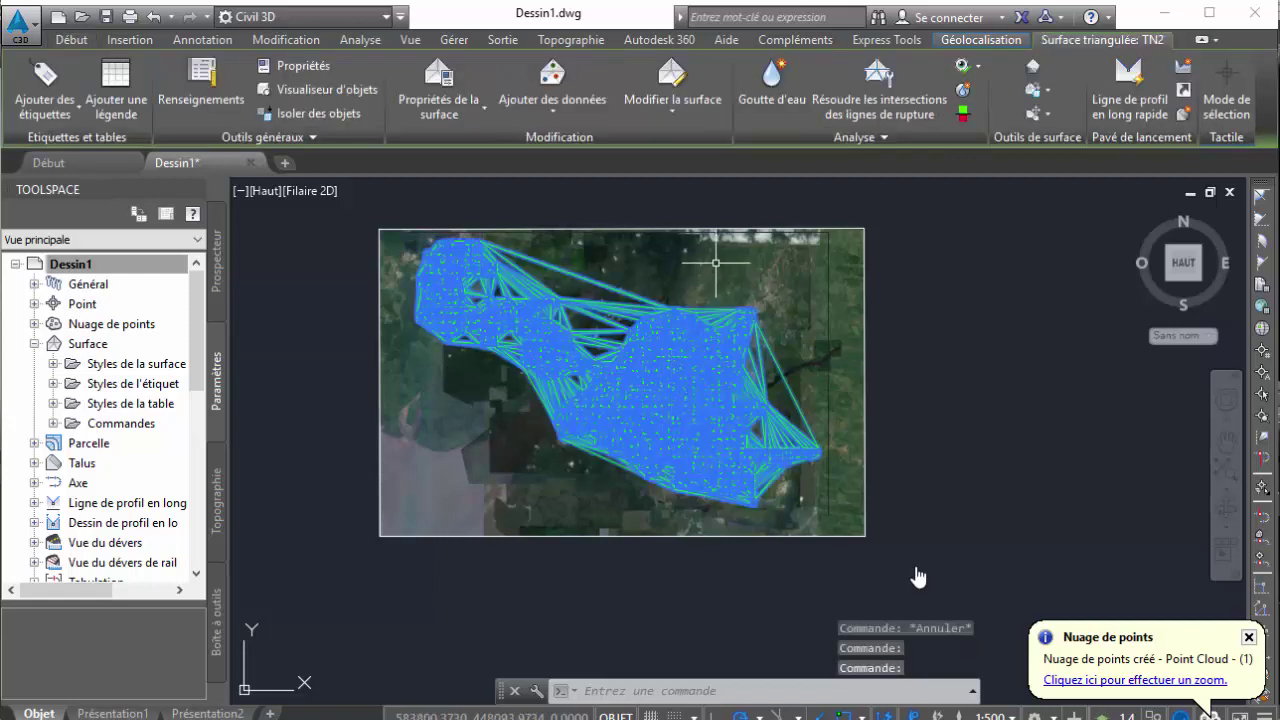
key("Escape")
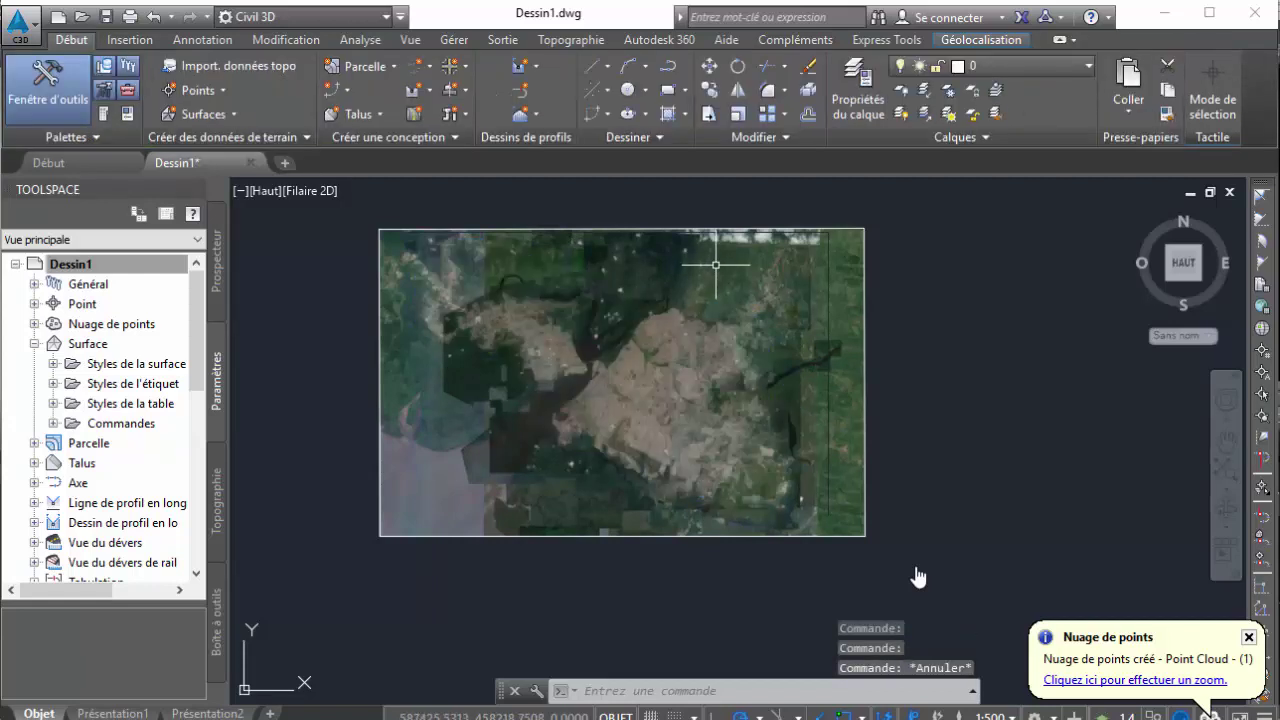
left_click(779, 240)
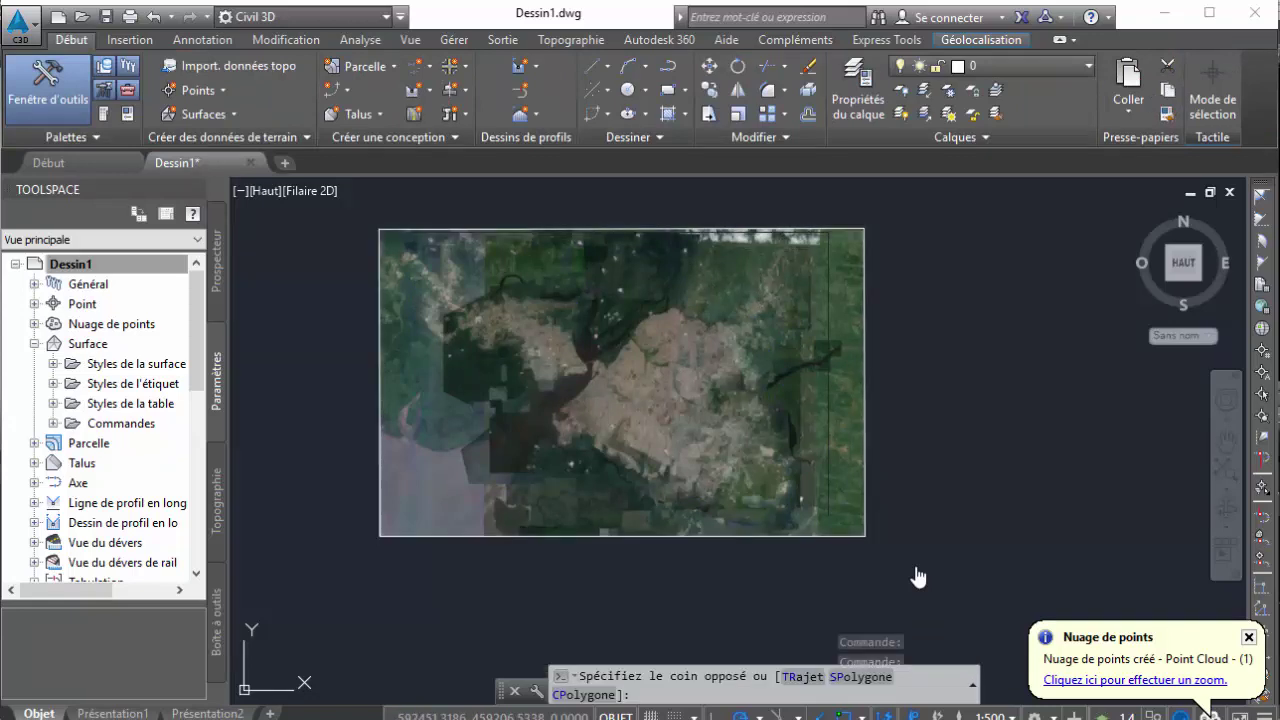
left_click(789, 257)
left_click(812, 250)
left_click(829, 229)
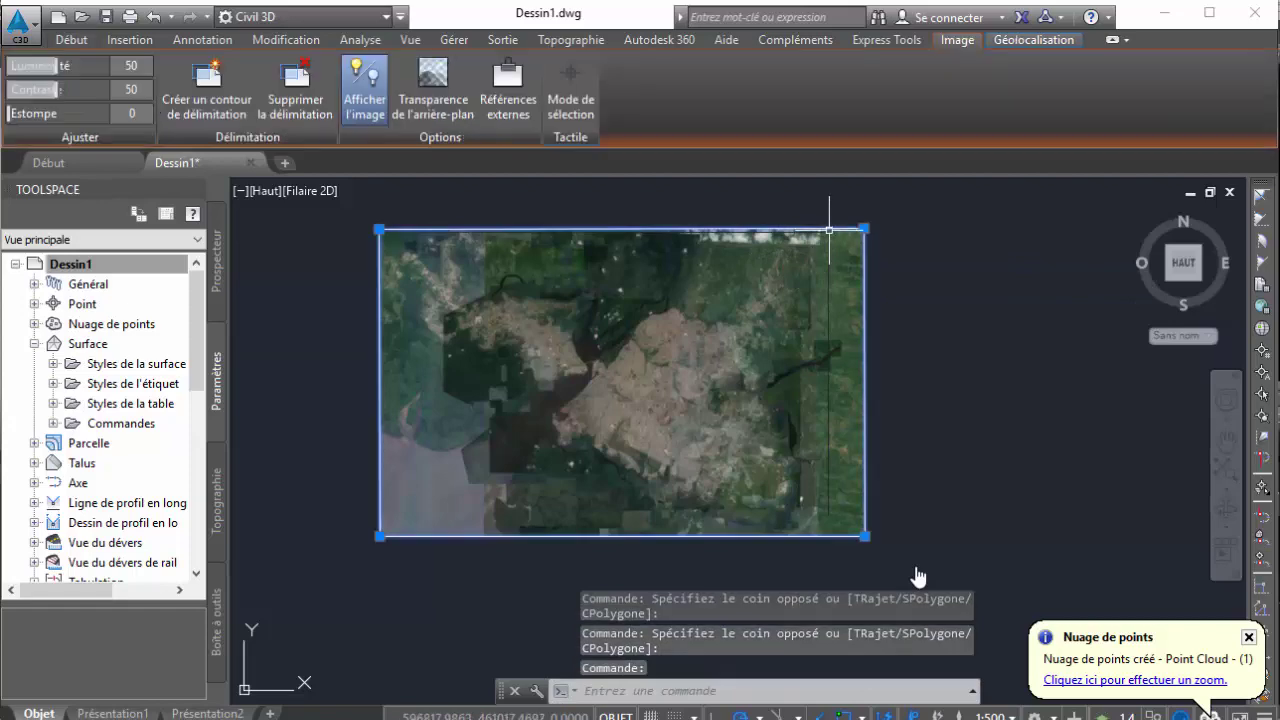
key("Escape")
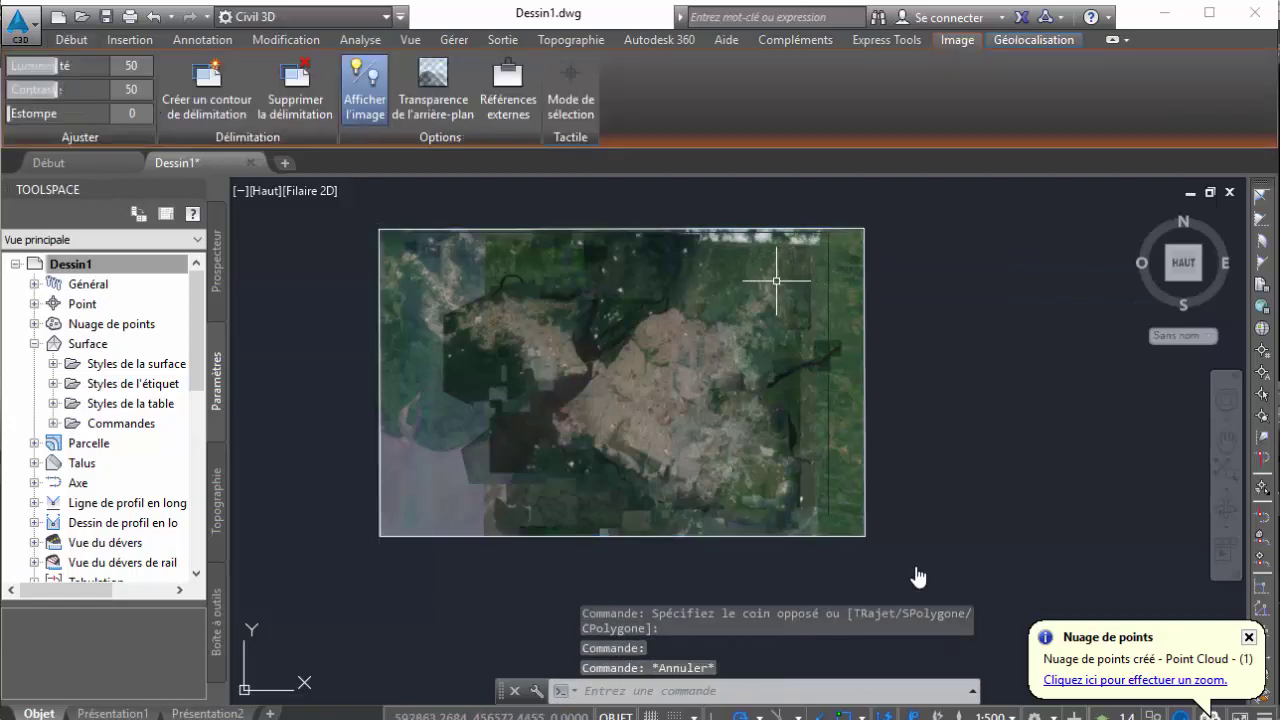
left_click(656, 387)
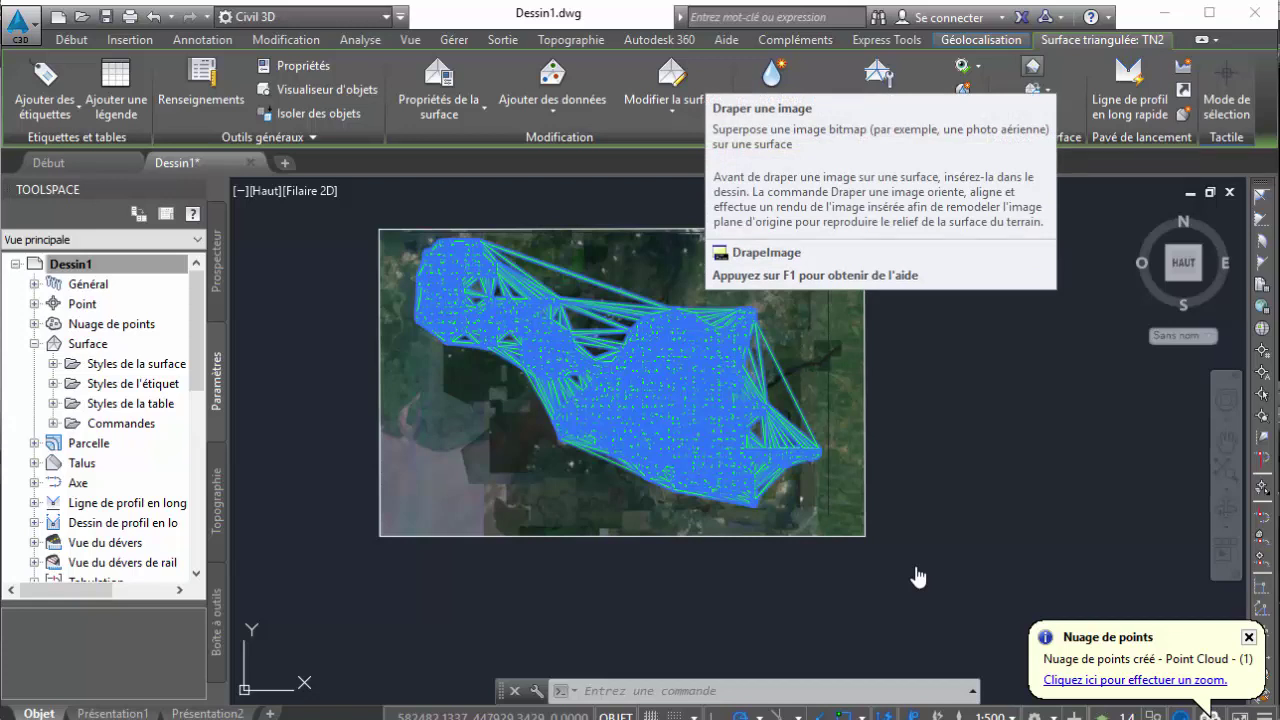
Drape the douala4_georef image onto the TN2 surface
left_click(772, 75)
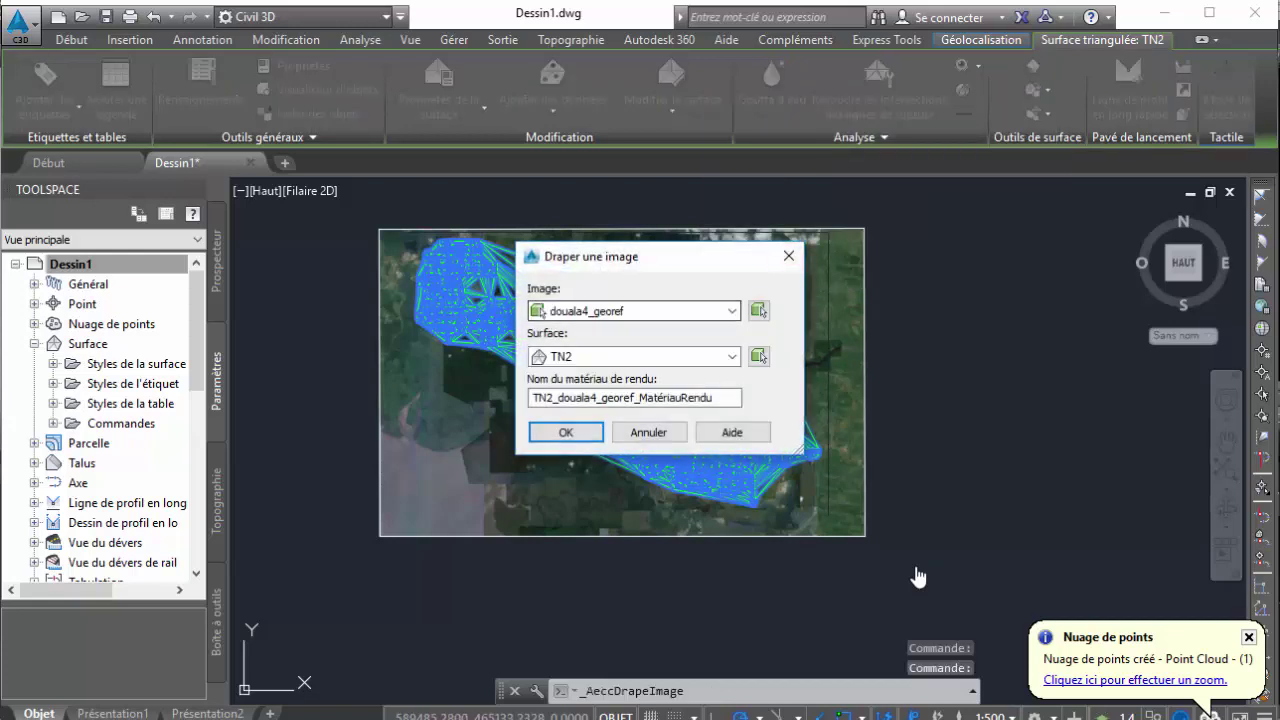
key("shift+Tab")
key("shift+Tab")
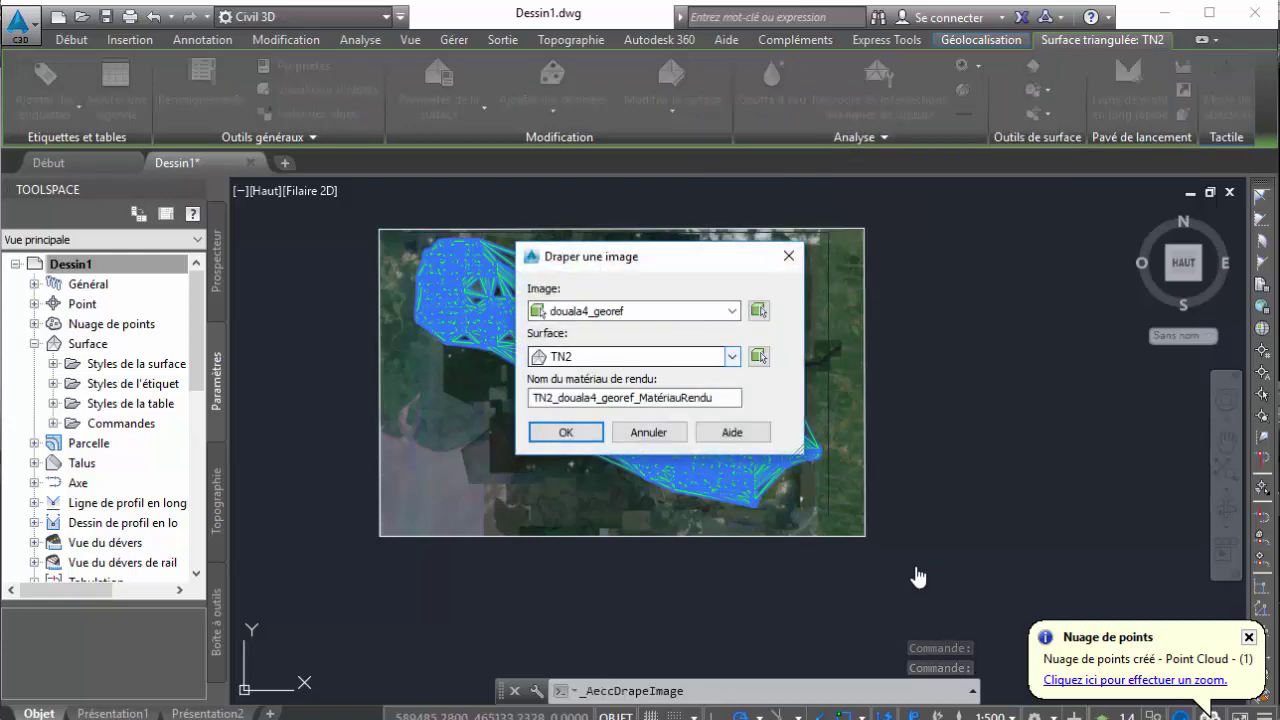
key("alt+Down")
key("Down")
key("Return")
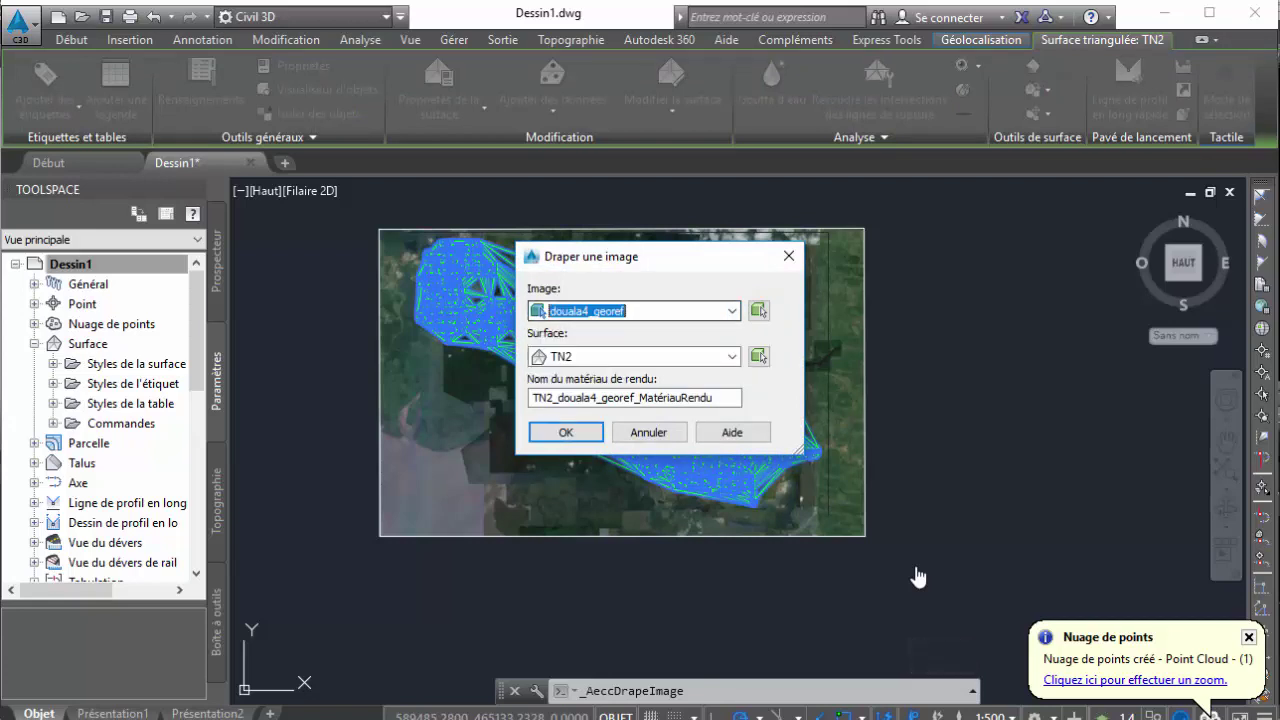
key("Tab")
key("alt+Down")
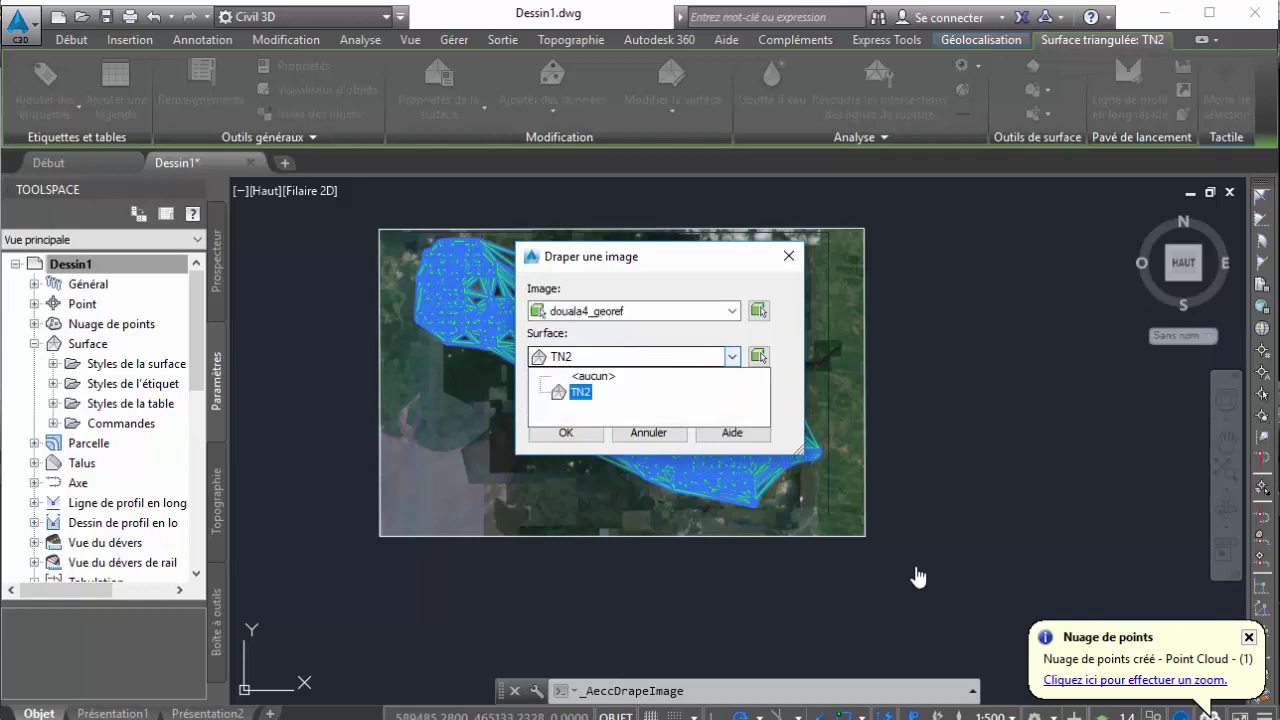
key("Return")
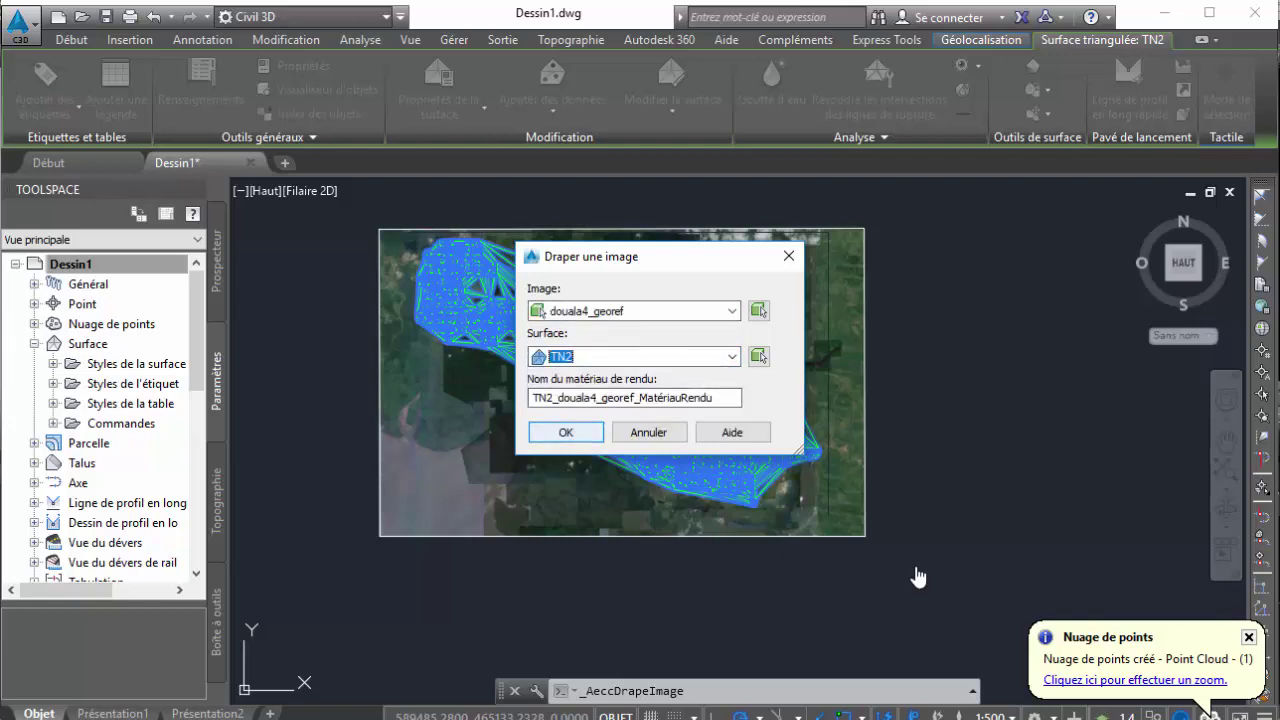
key("Return")
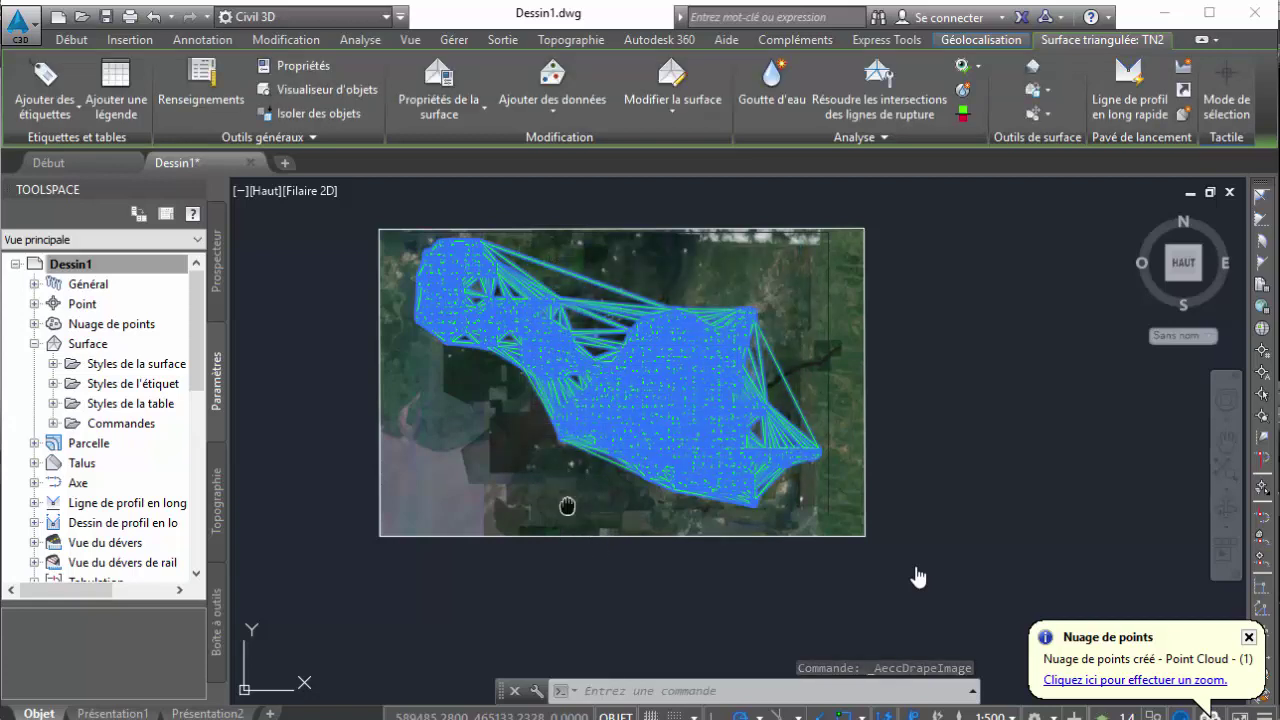
Recentre and zoom the view on the draped surface, then clear the selection
middle_click_drag(569, 503, 596, 512)
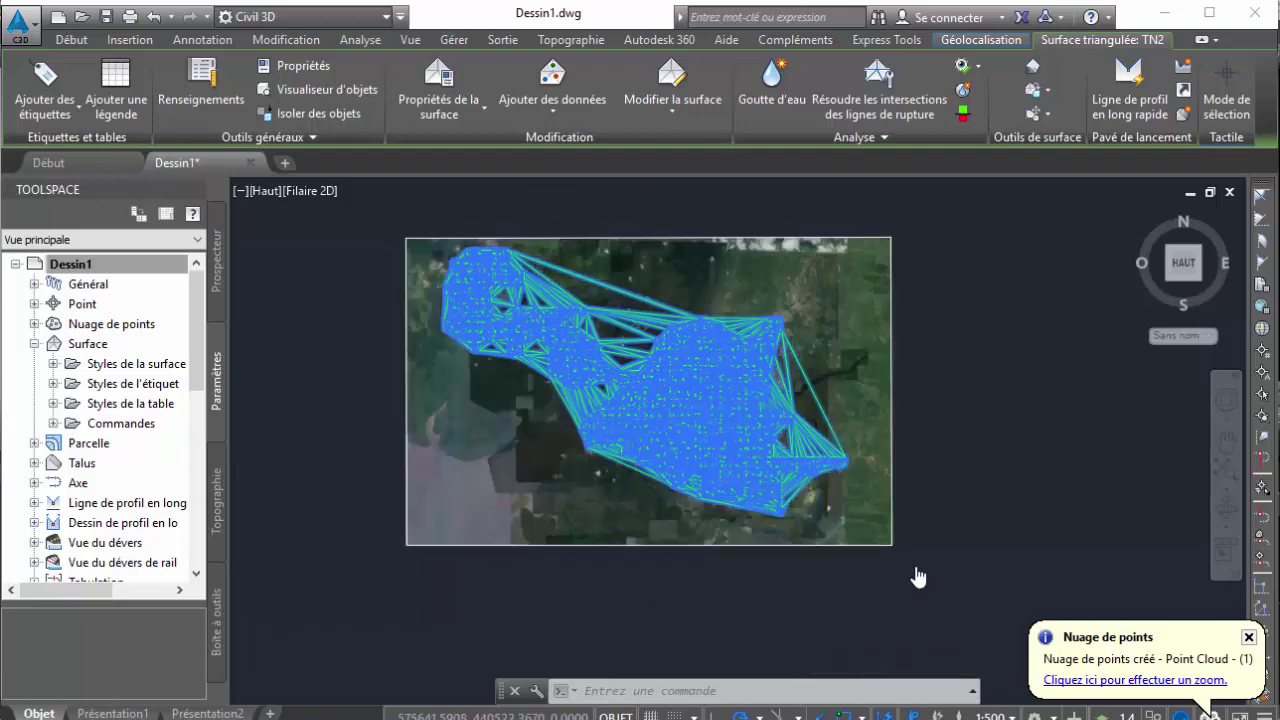
scroll(596, 489, "up", 5)
scroll(617, 460, "down", 3)
scroll(618, 472, "down", 3)
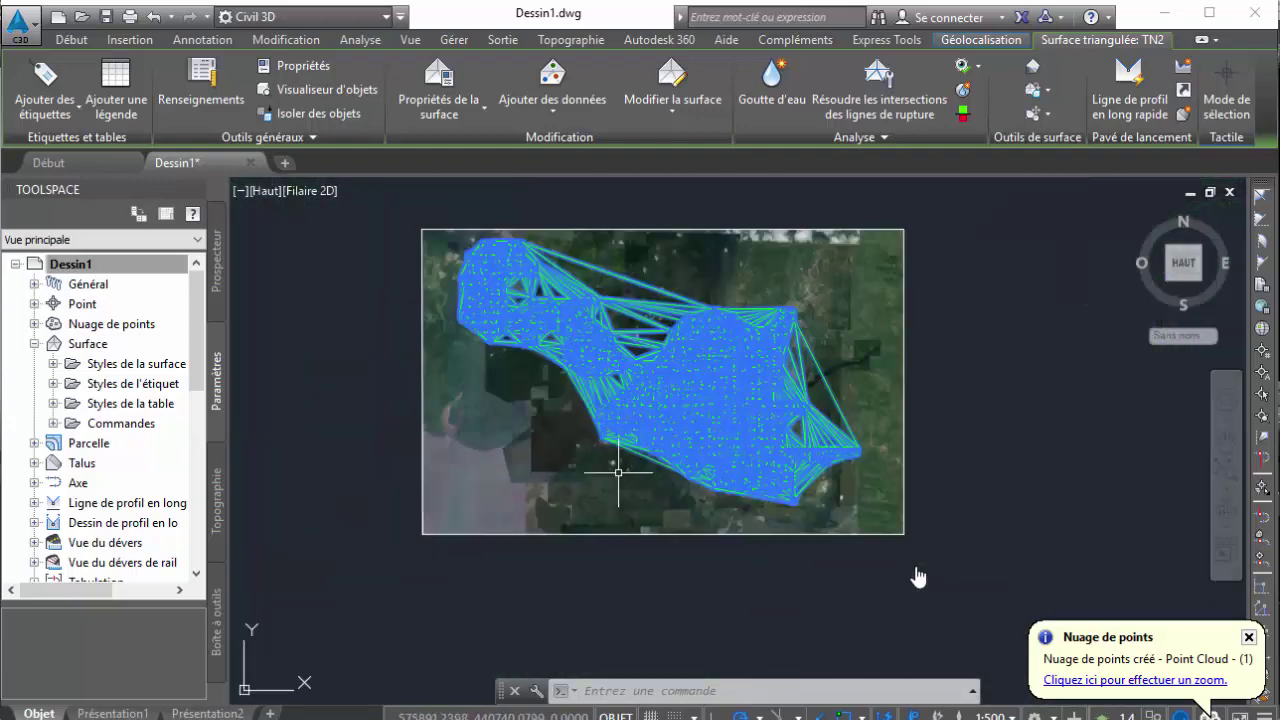
key("Escape")
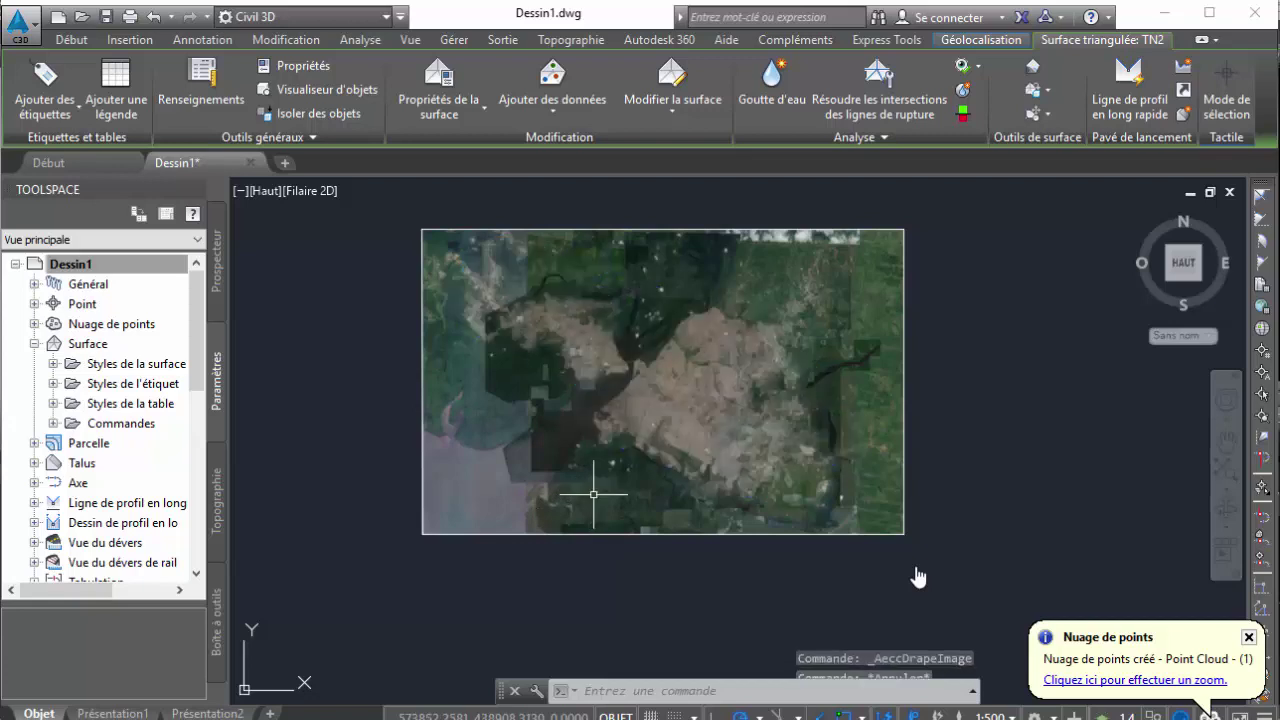
left_click(578, 484)
left_click(574, 490)
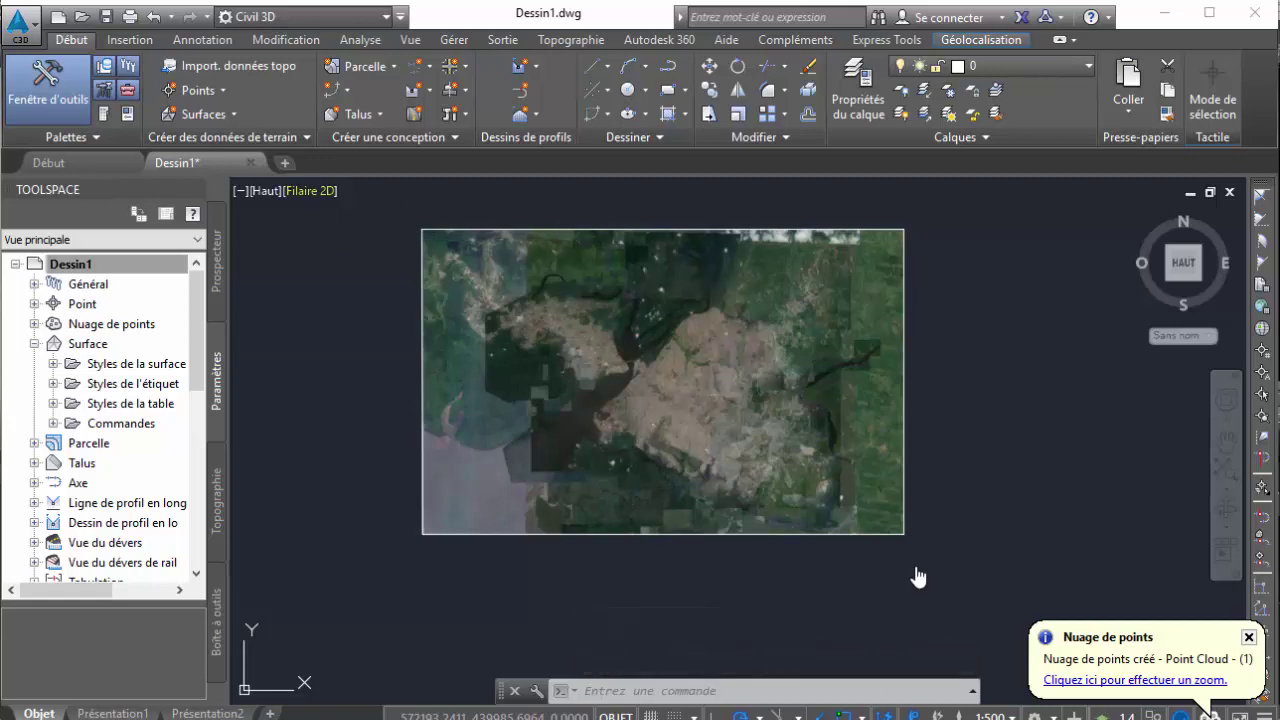
left_click(310, 190)
Switch the viewport visual style from Filaire 2D to Réaliste
key("Down")
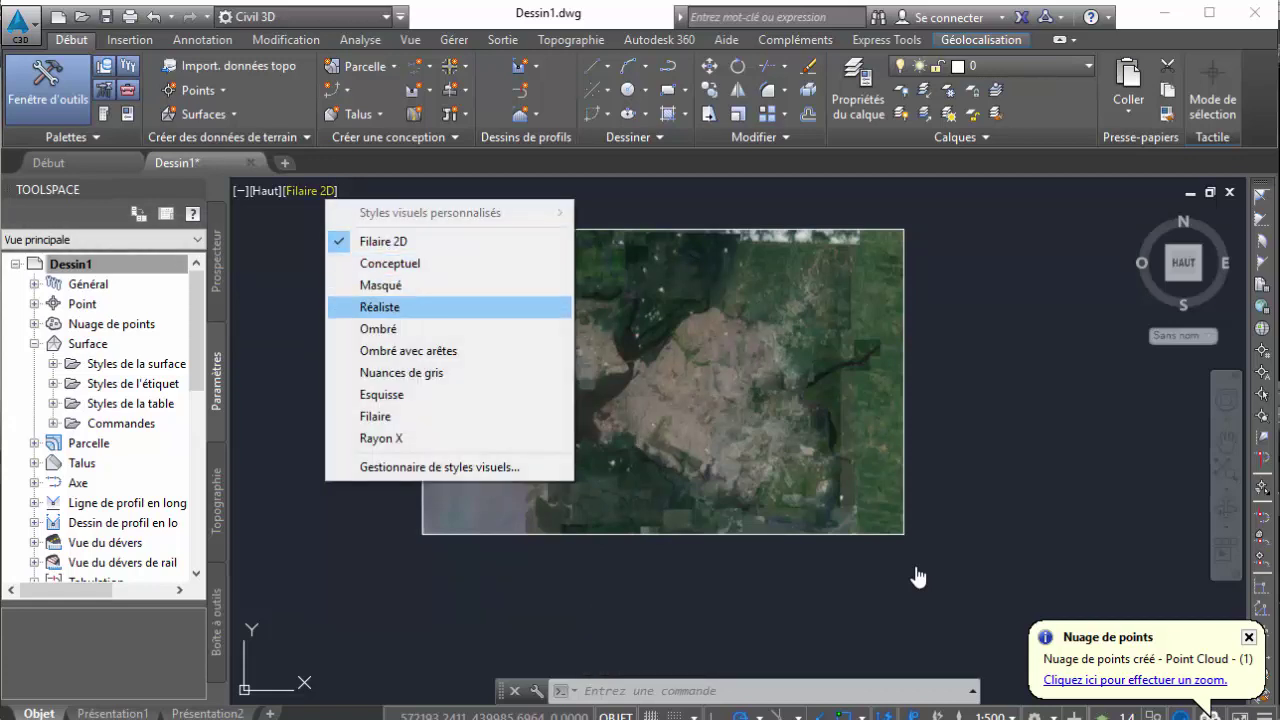
key("Return")
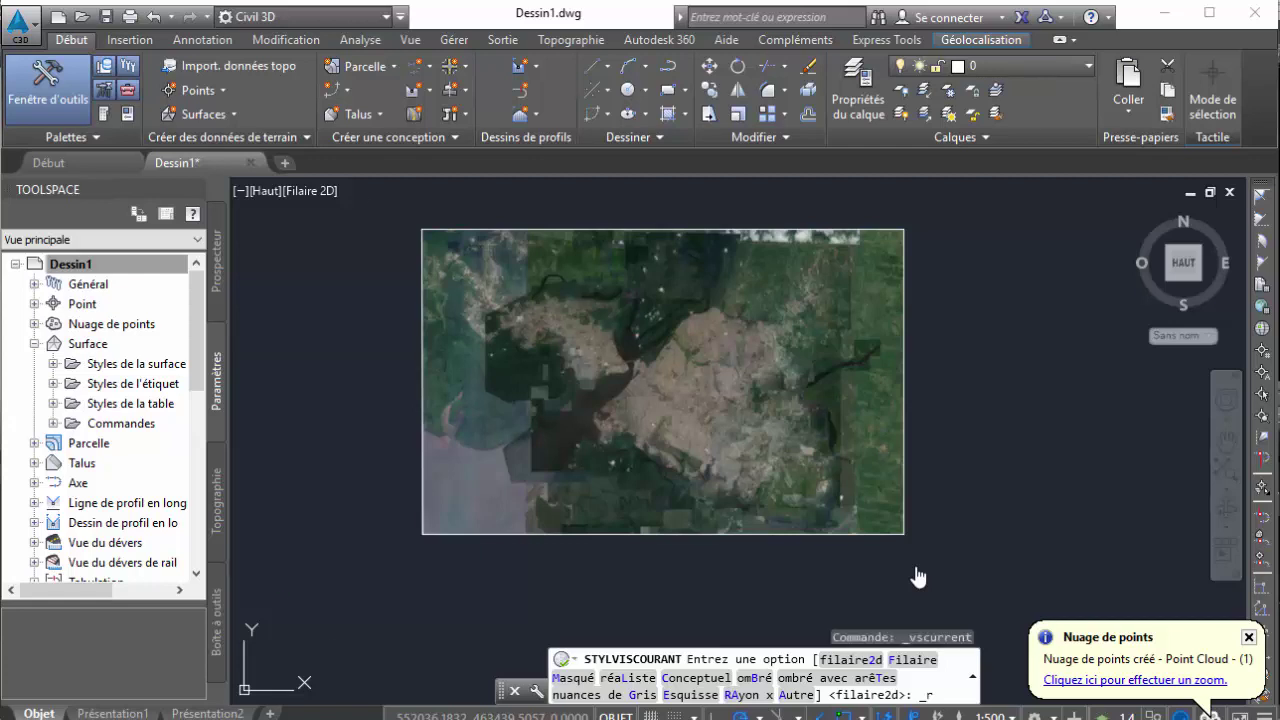
key("Return")
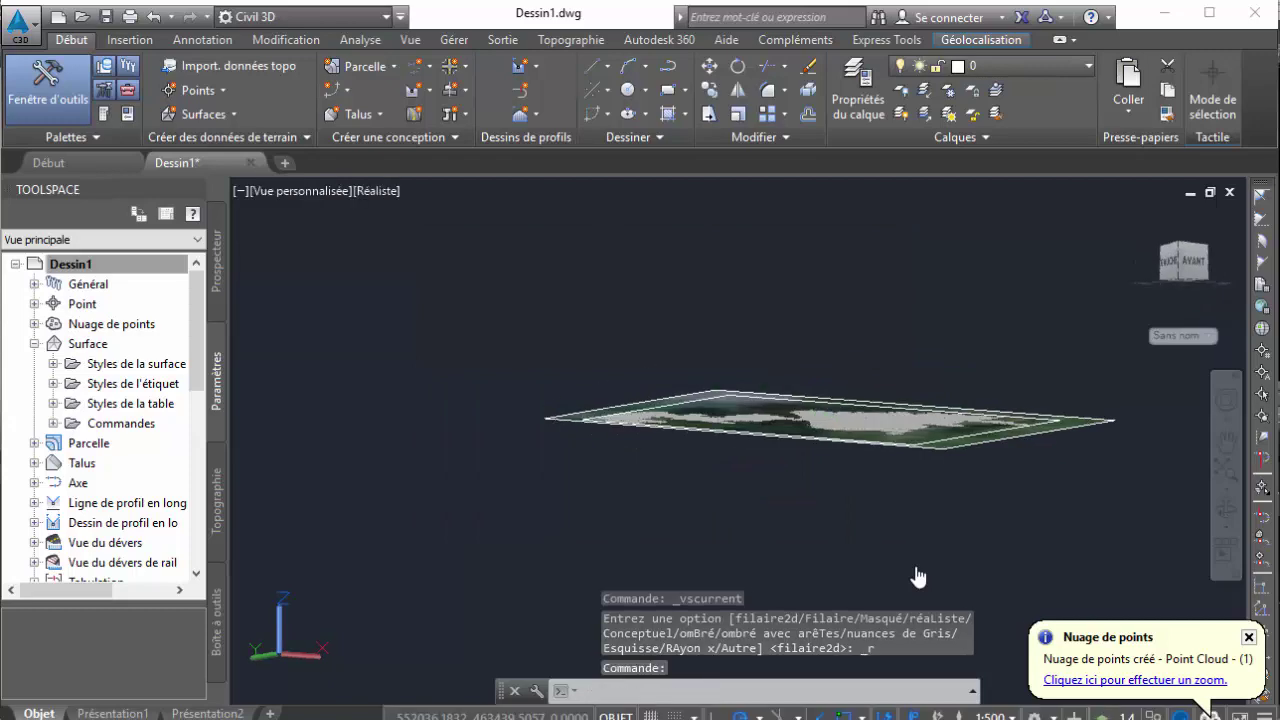
Orbit and pan to see the draped TN2 terrain in 3D, zooming in and out
middle_click_drag(871, 466, 918, 577, "shift")
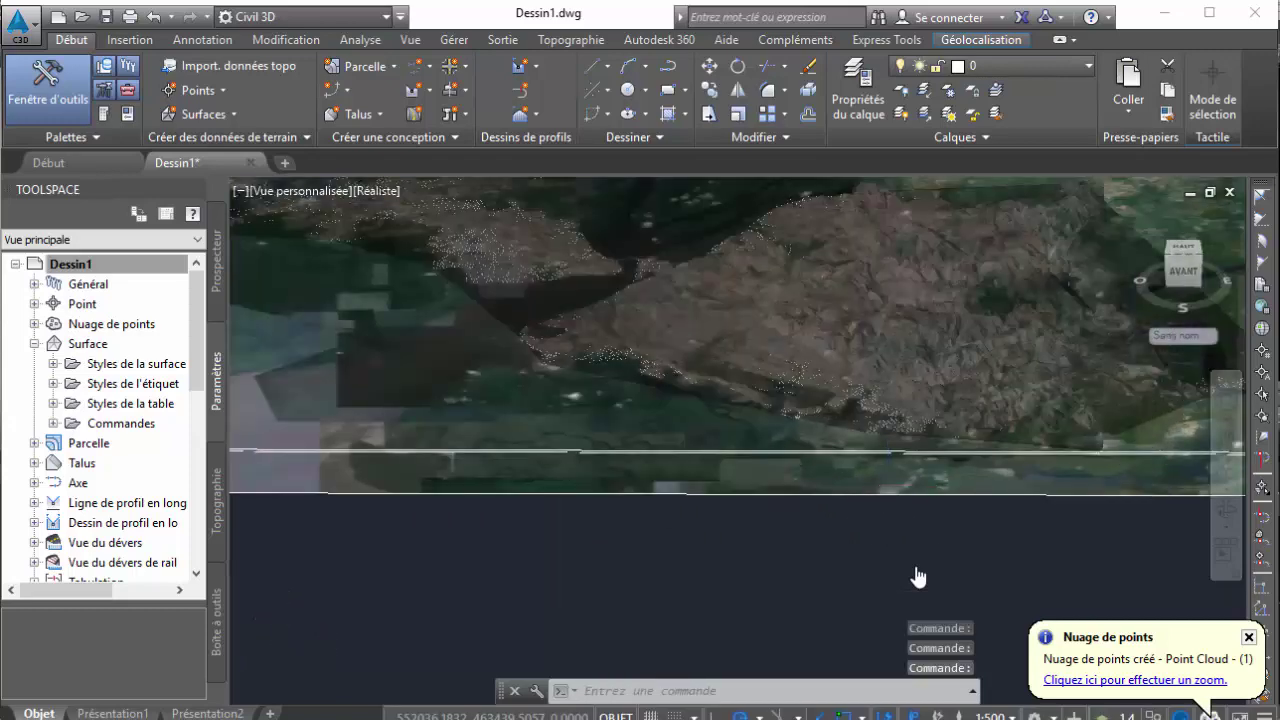
mouse_move(845, 480)
middle_mouse_down()
mouse_move(813, 498)
mouse_move(918, 577)
middle_mouse_up()
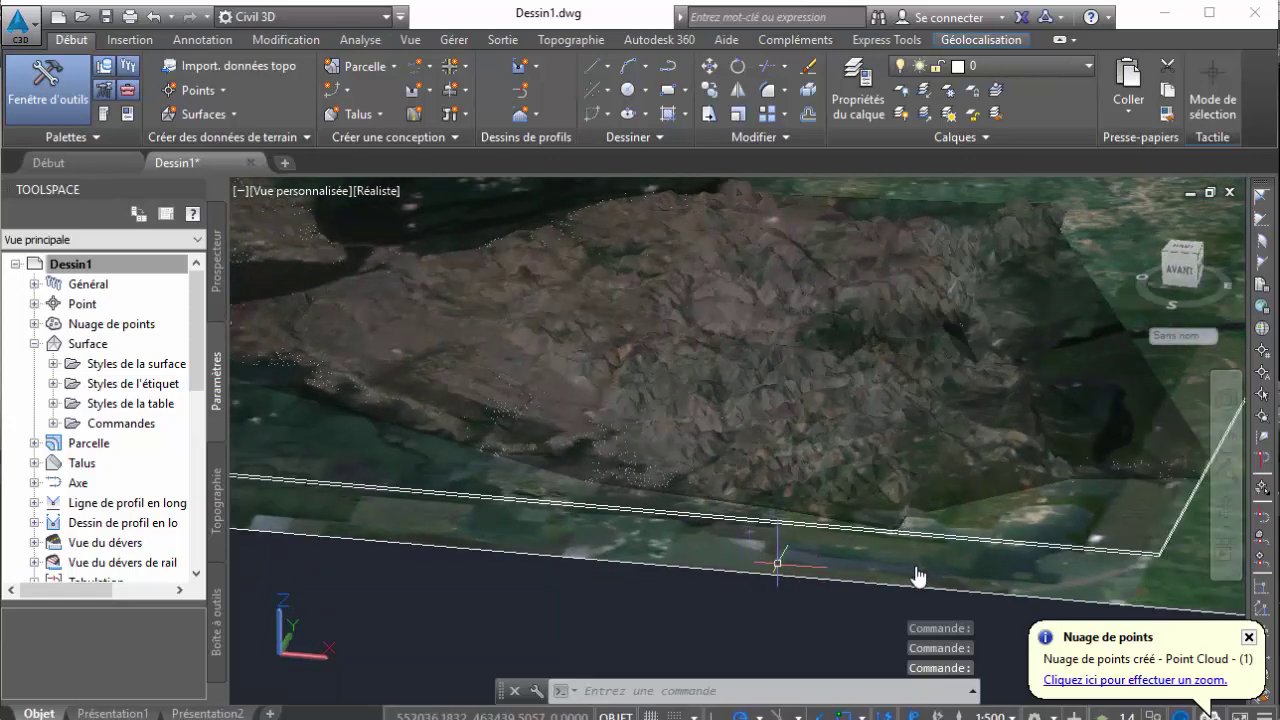
scroll(777, 563, "up", 2)
scroll(807, 472, "up", 2)
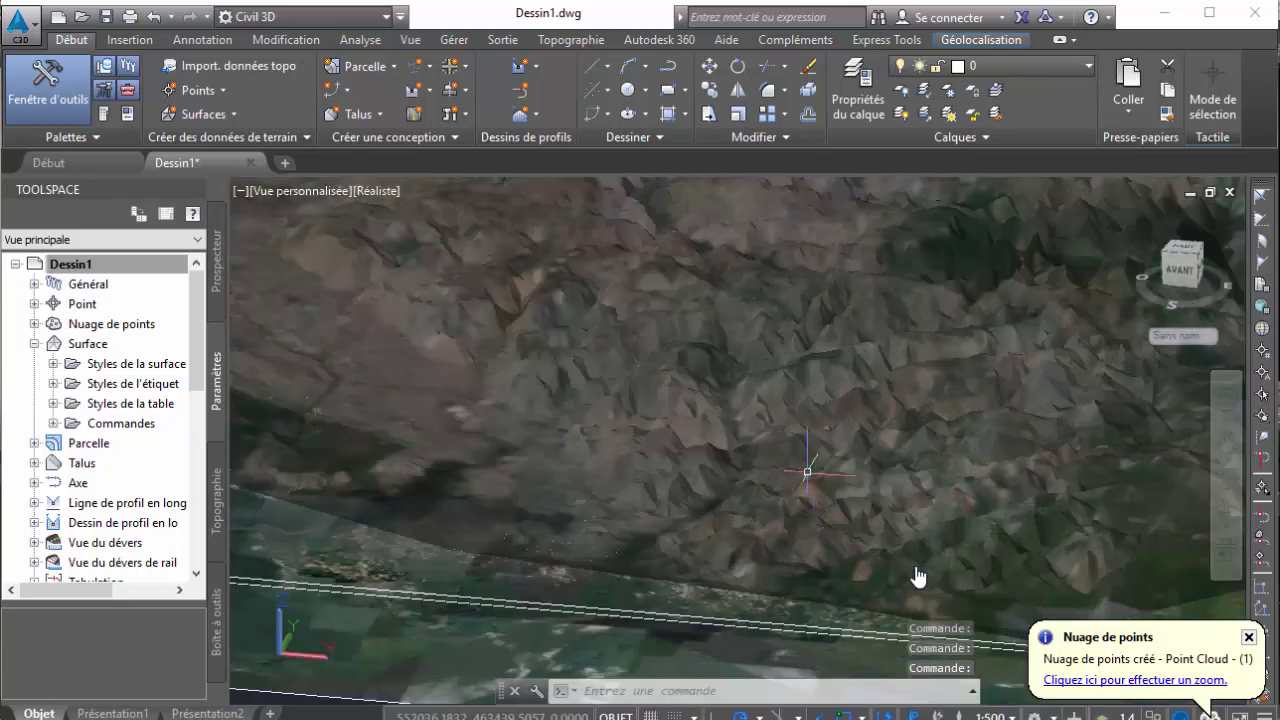
scroll(807, 472, "down", 2)
scroll(797, 560, "down", 3)
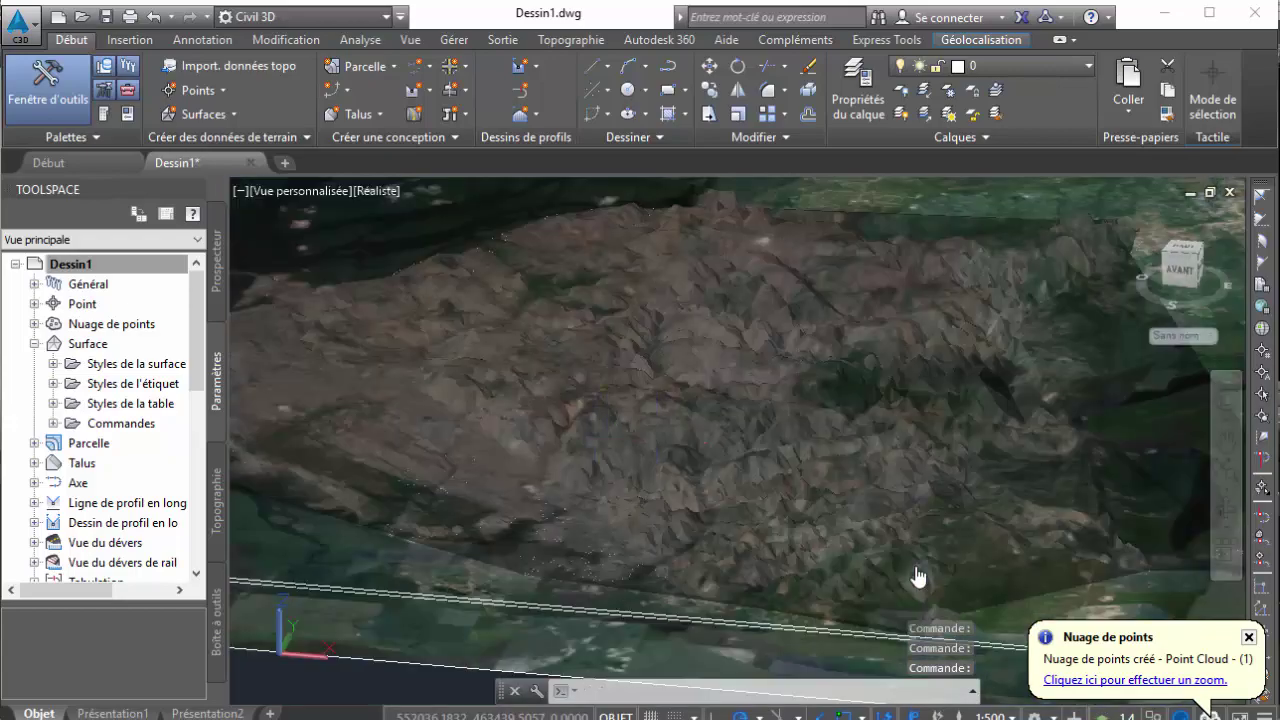
scroll(918, 577, "up", 2)
scroll(918, 577, "up", 1)
scroll(918, 577, "up", 1)
scroll(918, 577, "up", 1)
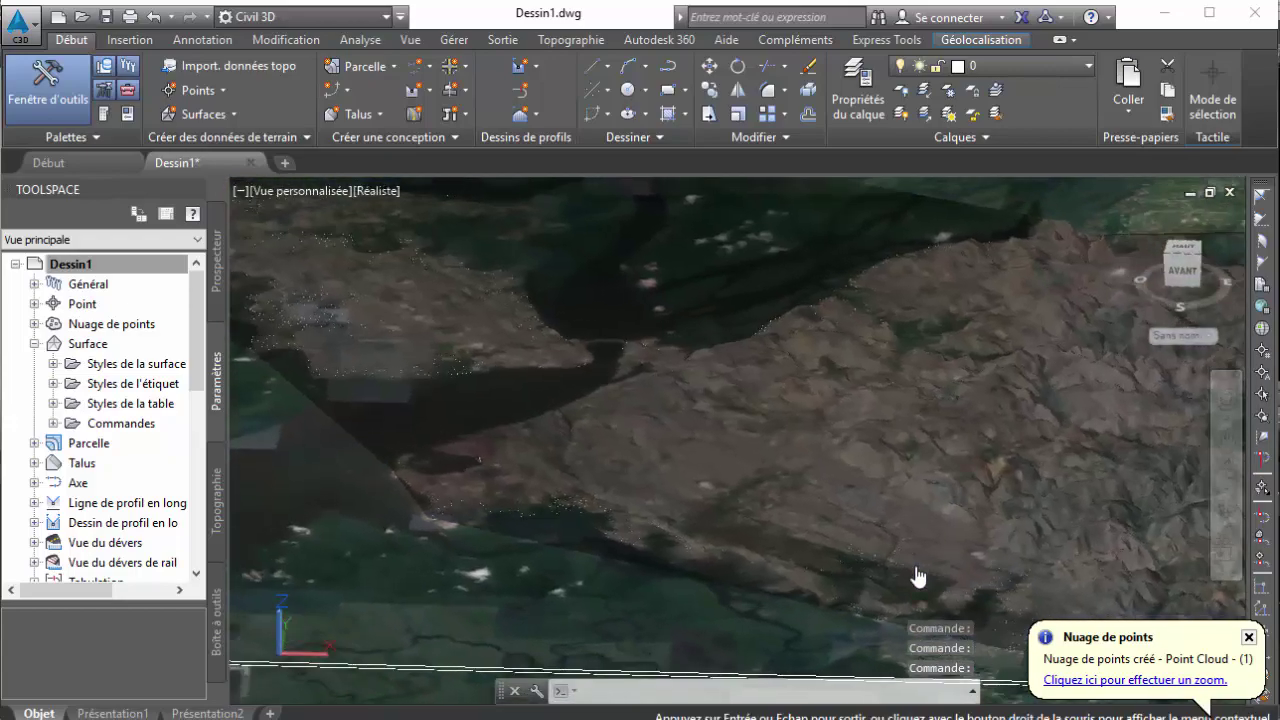
scroll(918, 577, "up", 1)
scroll(918, 577, "up", 1)
scroll(918, 577, "down", 4)
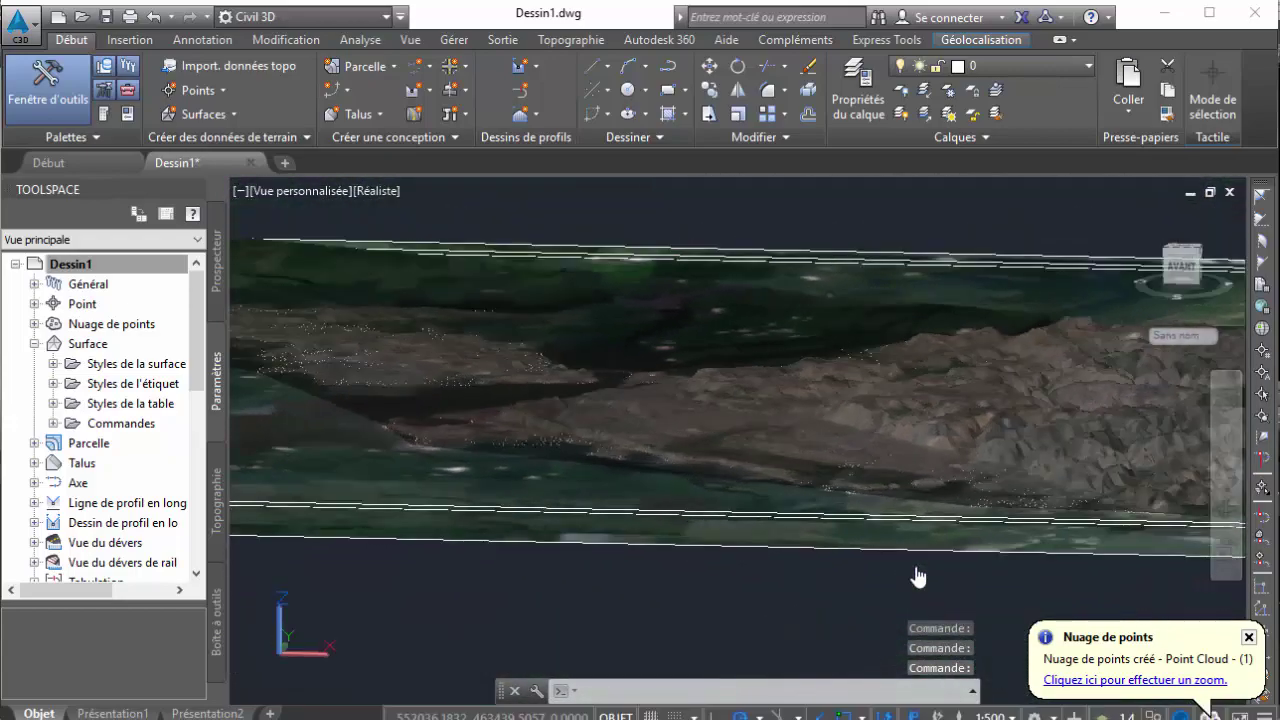
Orbit to view the terrain from another direction and zoom in closer
middle_click_drag(551, 449, 420, 428, "shift")
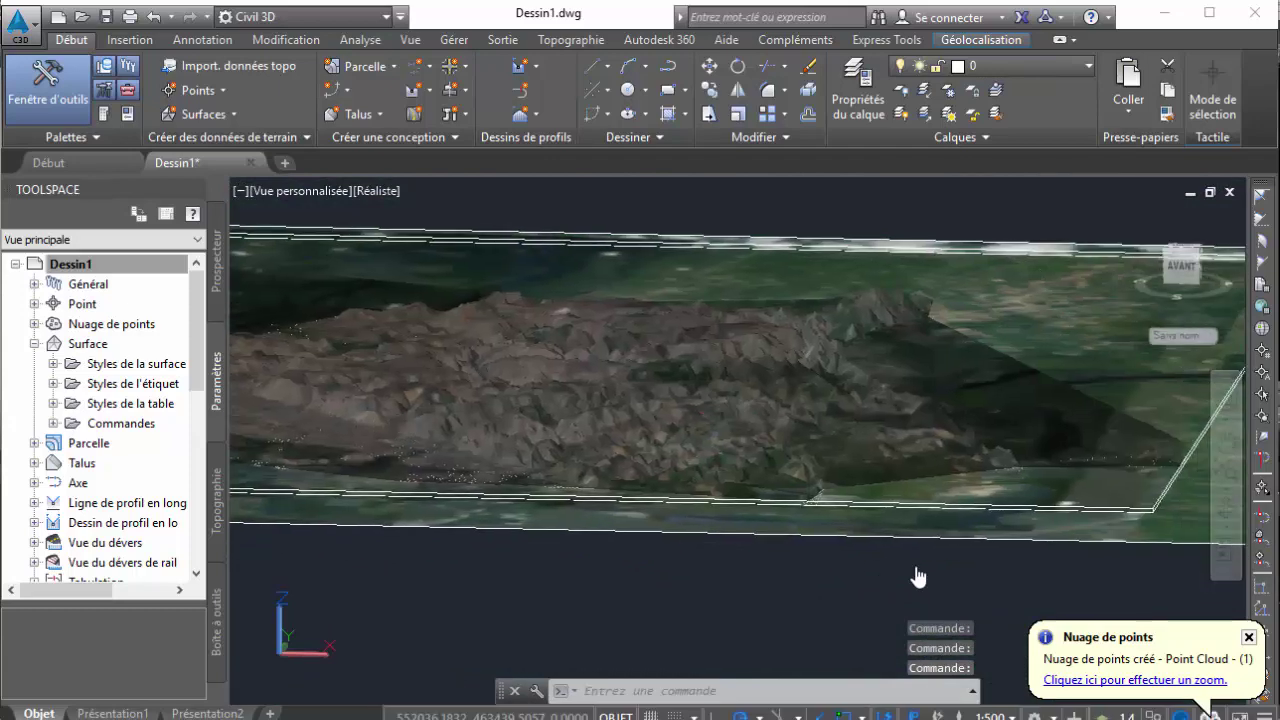
scroll(918, 577, "up", 1)
scroll(918, 577, "up", 1)
scroll(918, 577, "up", 1)
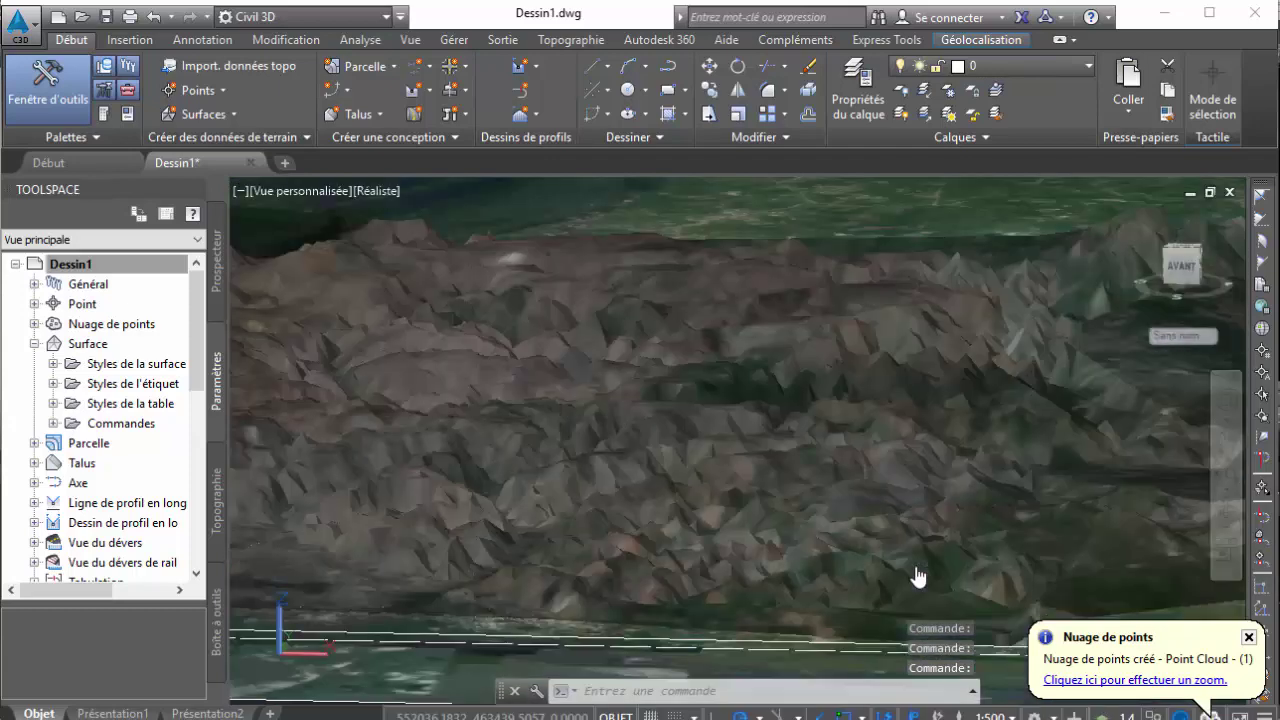
scroll(918, 577, "up", 1)
scroll(918, 577, "up", 1)
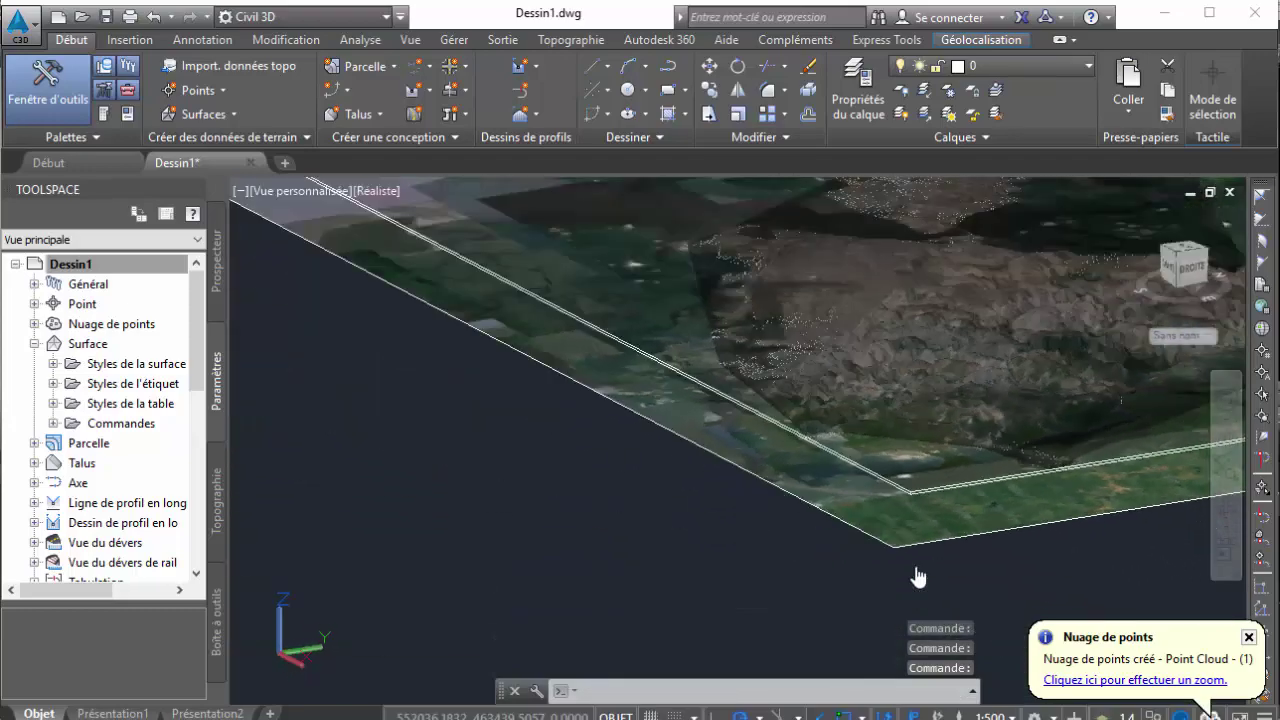
middle_click_drag(918, 577, 918, 577, "shift")
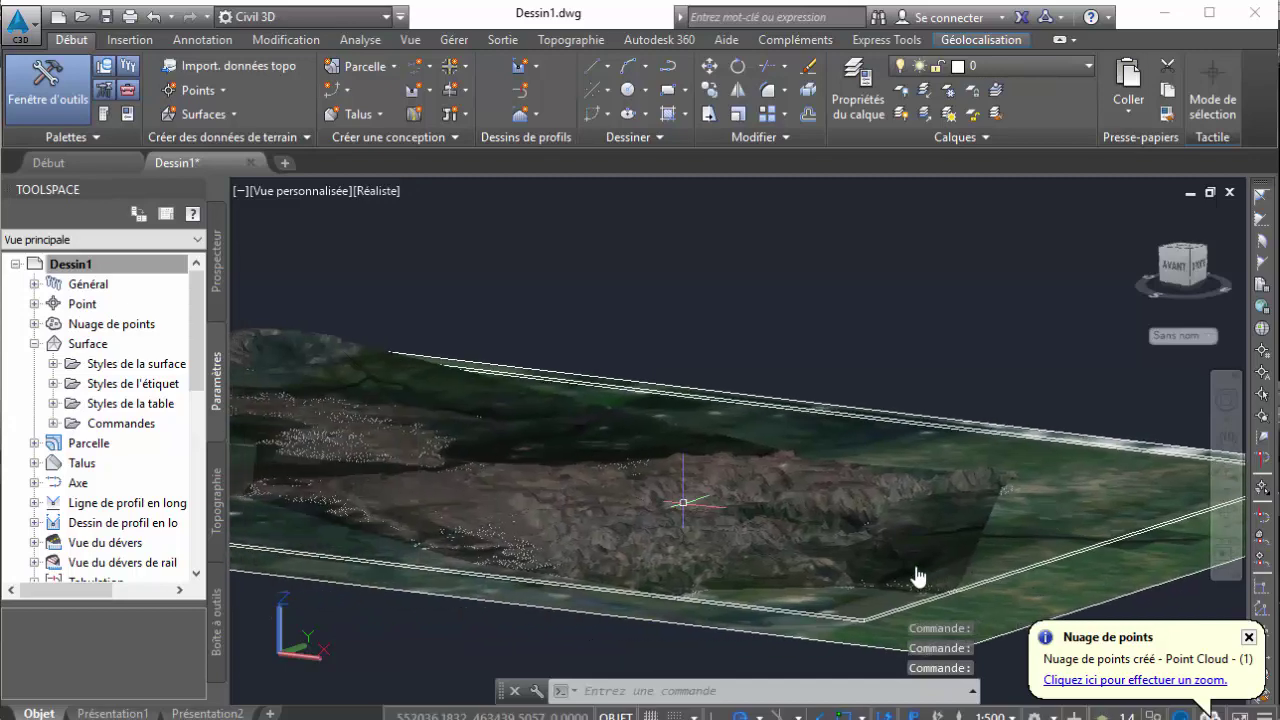
Orbit through oblique and near top-down views, then zoom onto the mountain relief
middle_click_drag(1040, 523, 958, 466, "shift")
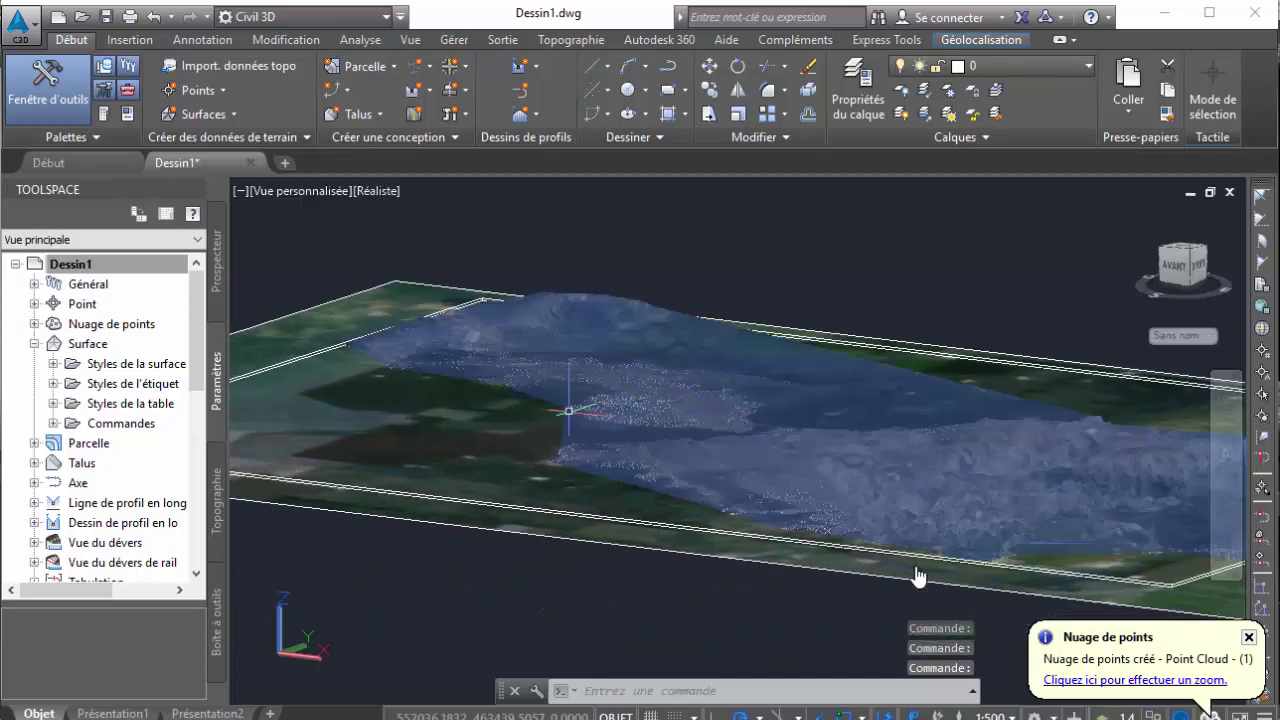
middle_click_drag(539, 446, 581, 490)
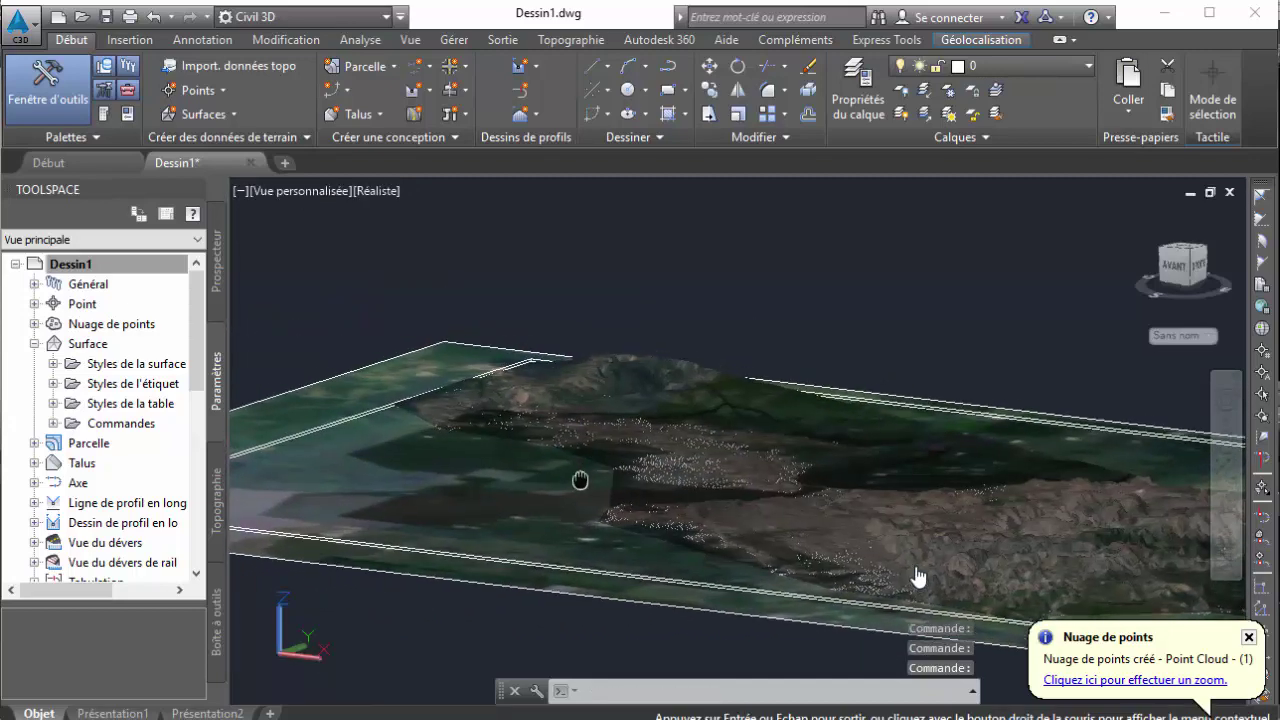
middle_click_drag(918, 577, 528, 486, "shift")
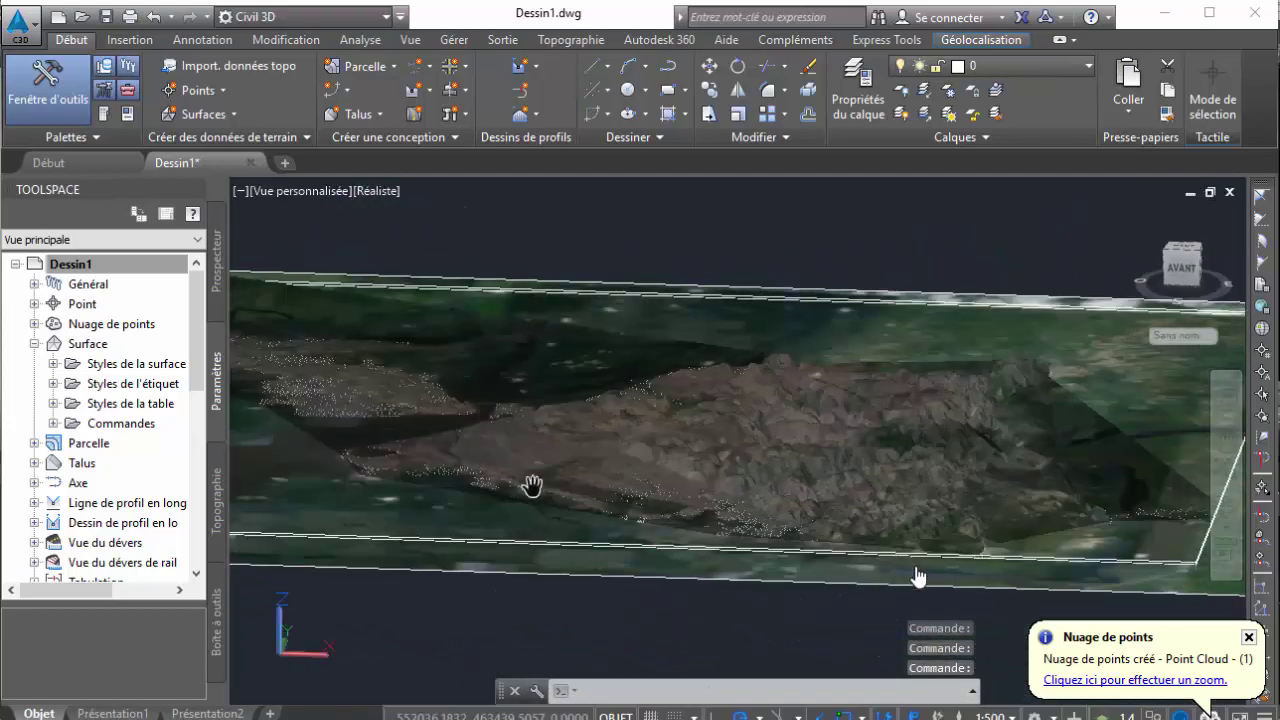
middle_click_drag(911, 517, 870, 540, "shift")
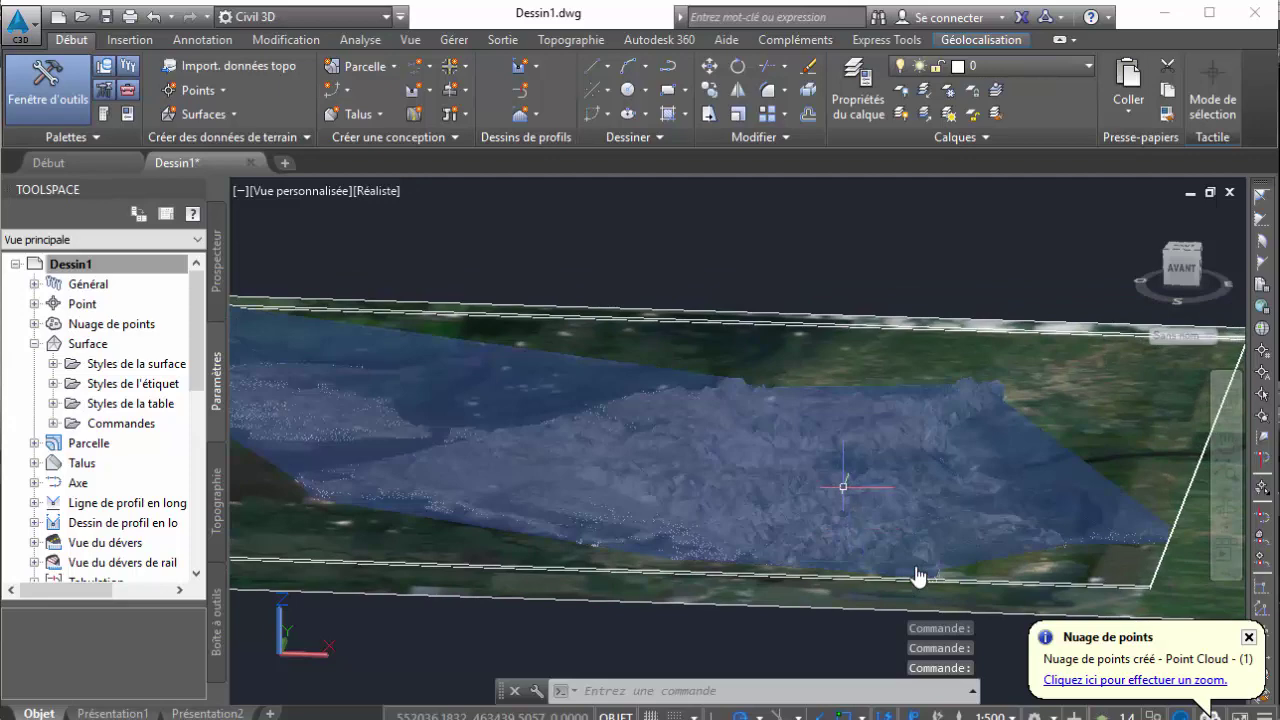
middle_click_drag(918, 577, 802, 541, "shift")
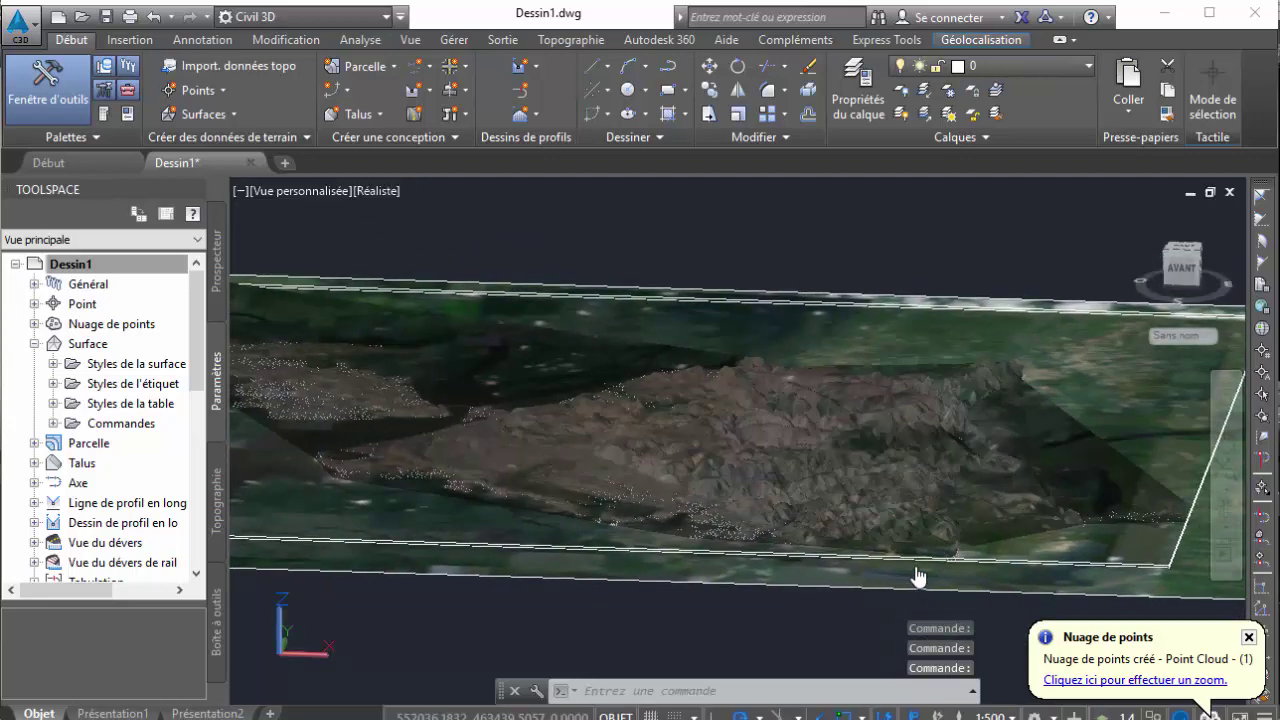
middle_click_drag(918, 577, 918, 577, "shift")
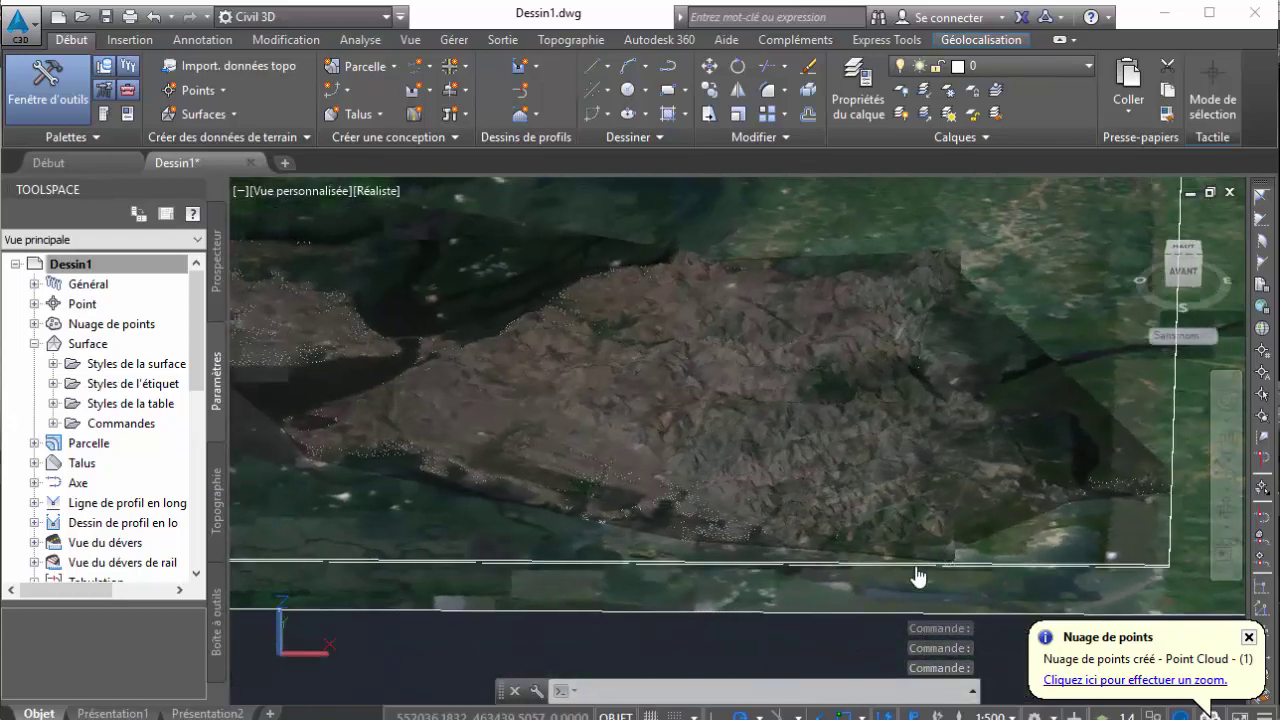
scroll(738, 522, "up", 10)
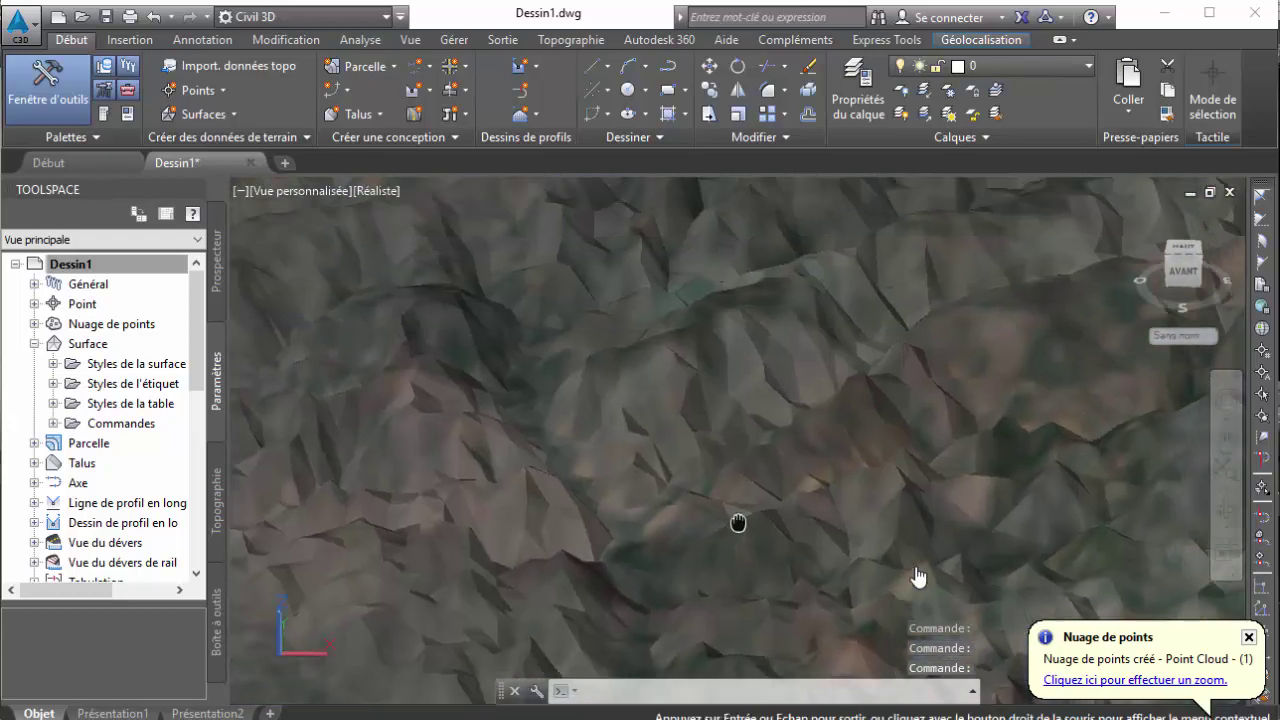
scroll(738, 421, "down", 5)
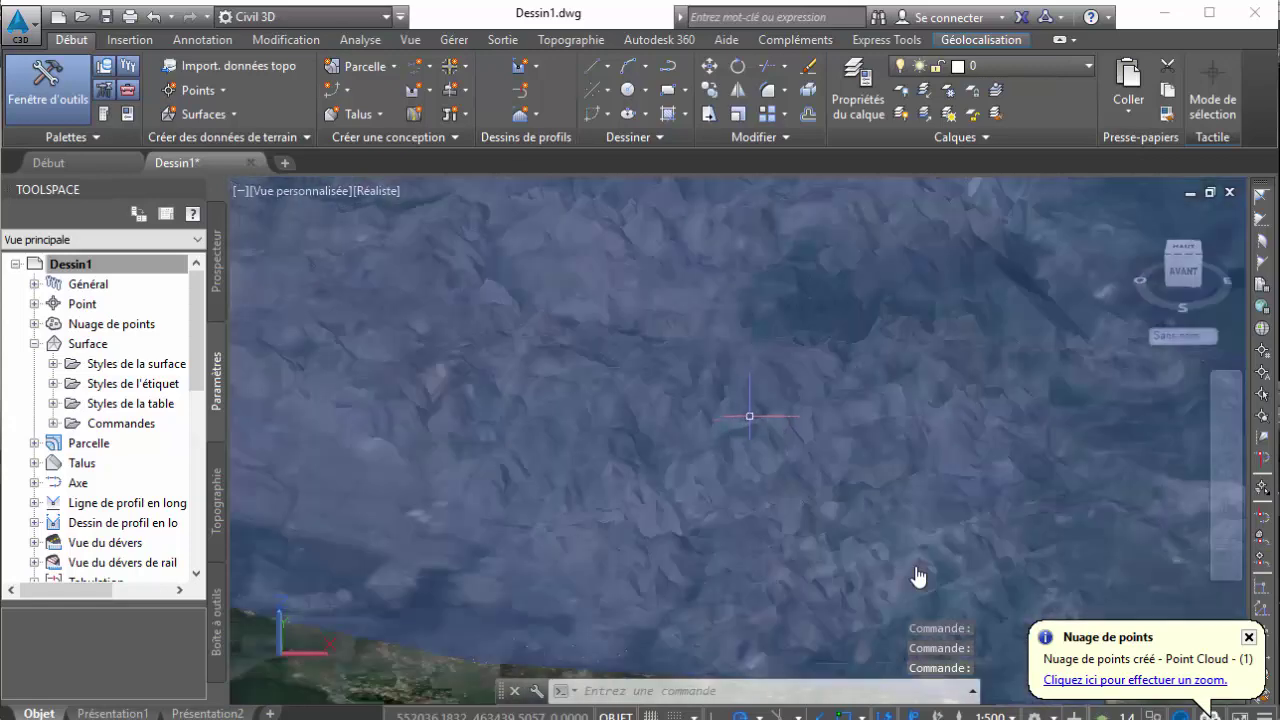